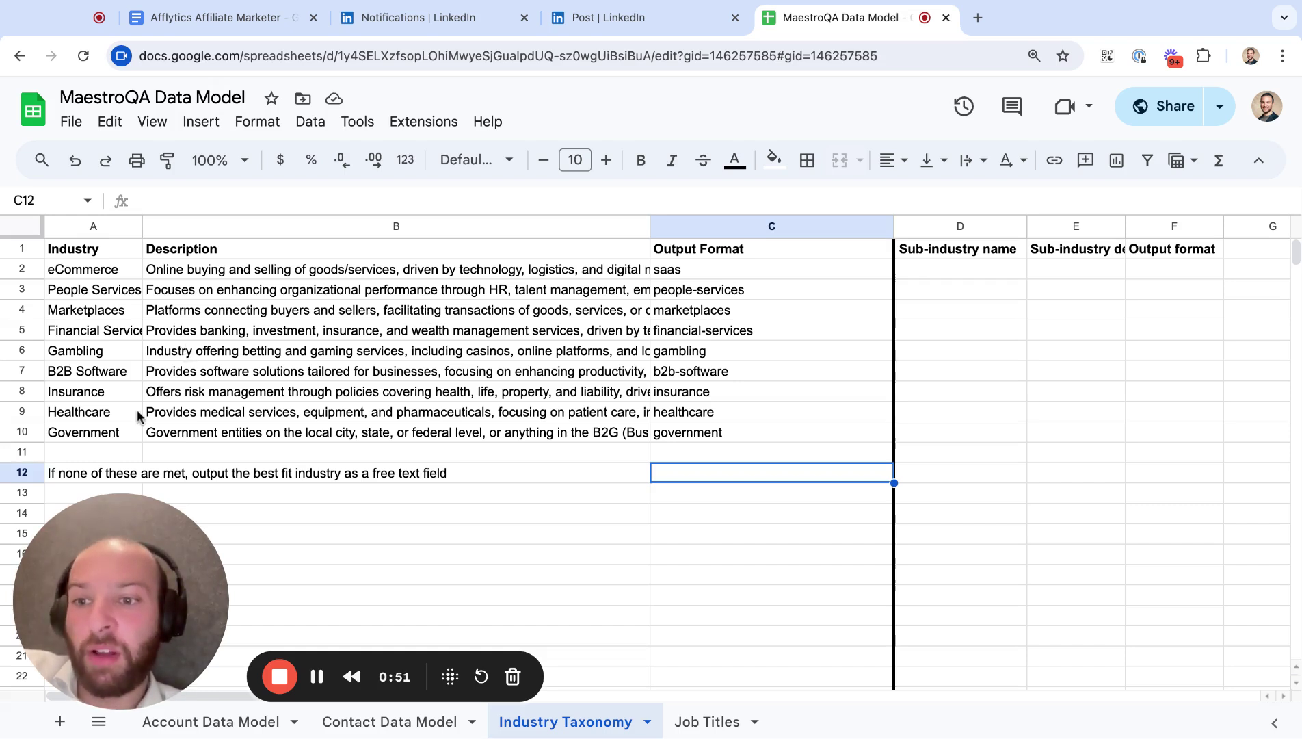
Enter Healthcare as the first Parent Industry and underline the D1:G1 headers.
click(130, 411)
click(926, 275)
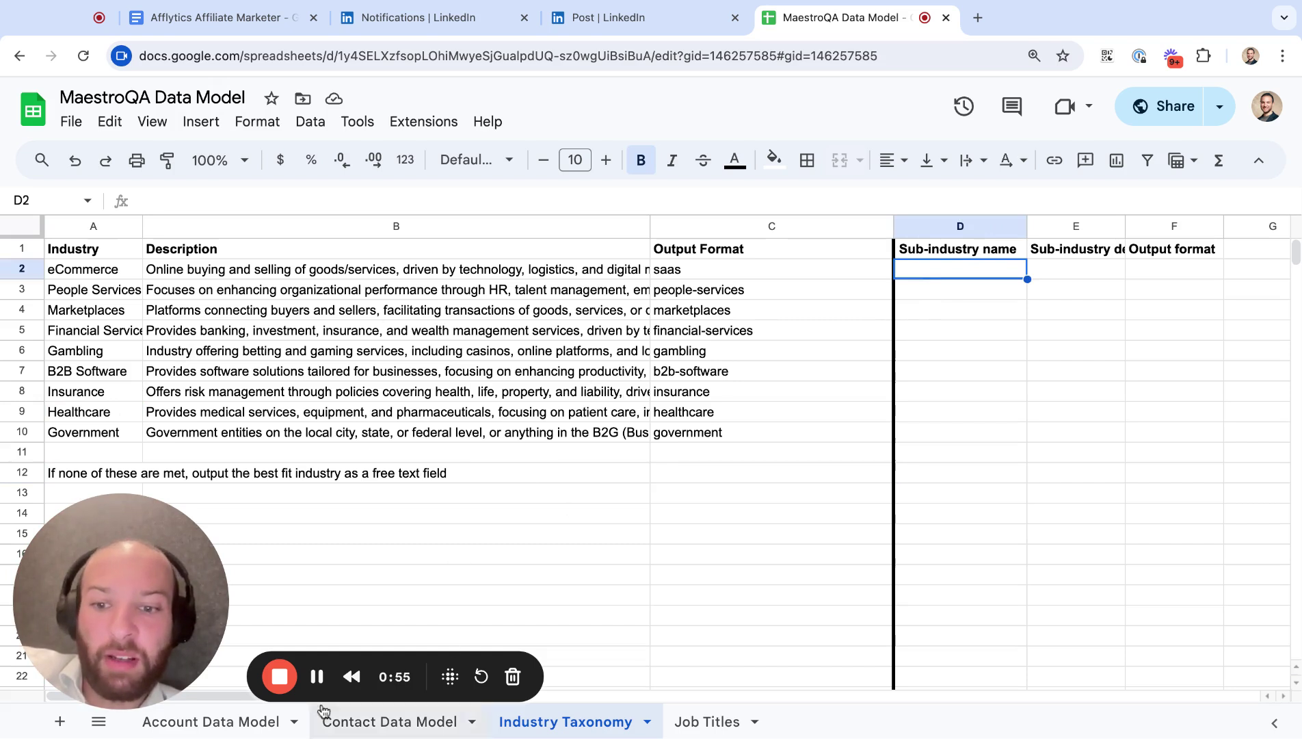
text(Healthcare)
key(Tab)
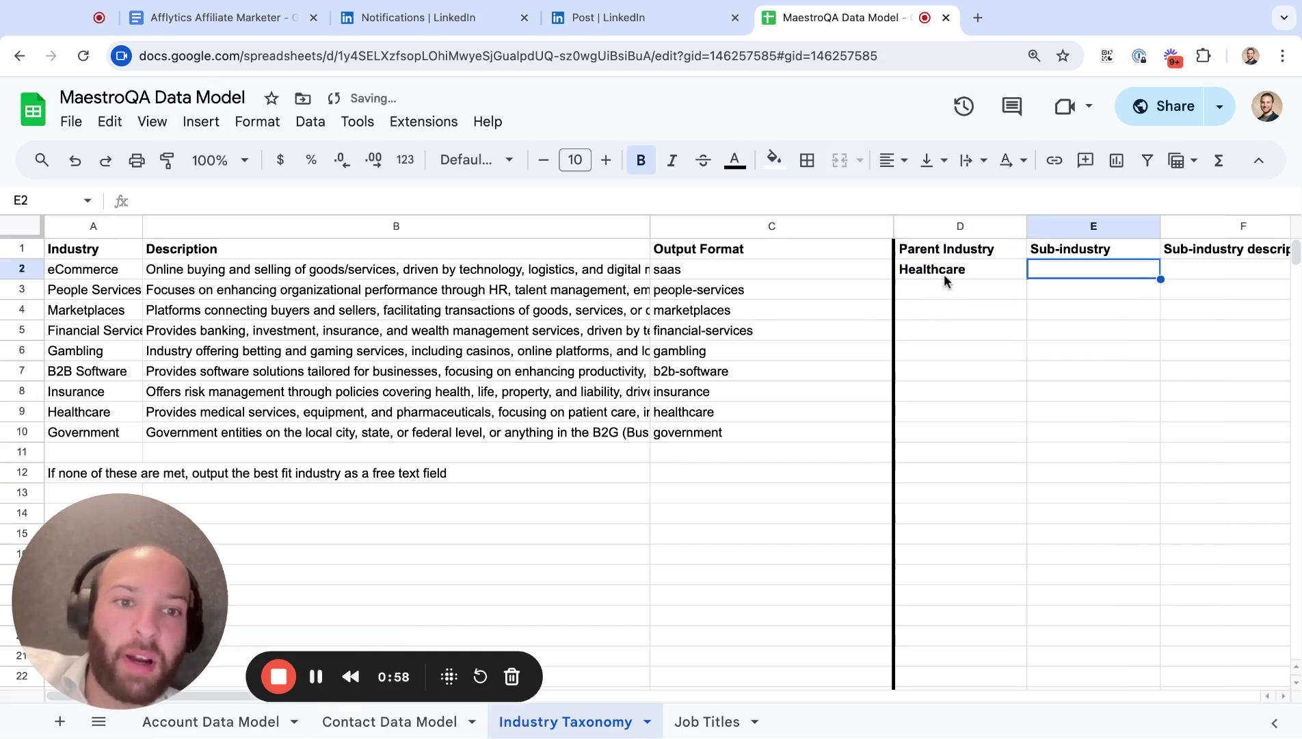
right_click(933, 252)
click(863, 252)
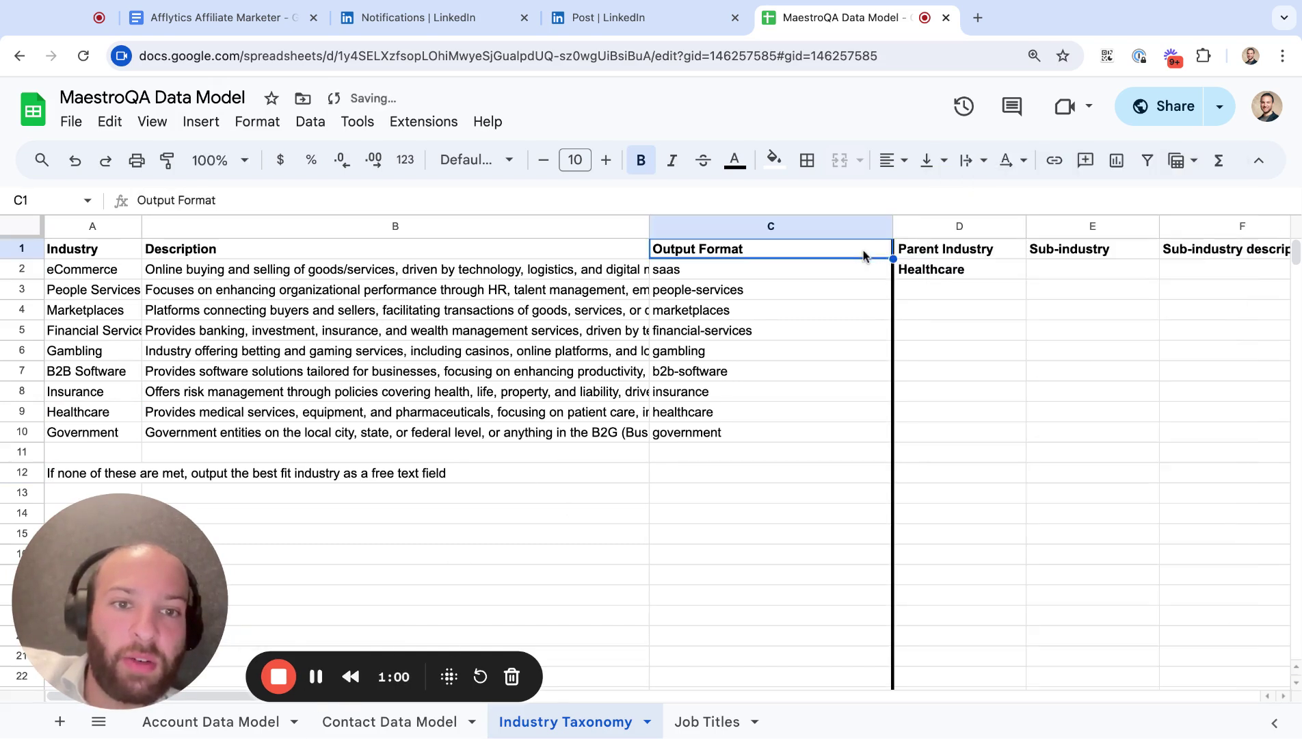
drag(864, 241, 896, 249)
key(ctrl+z)
shift+click(974, 252)
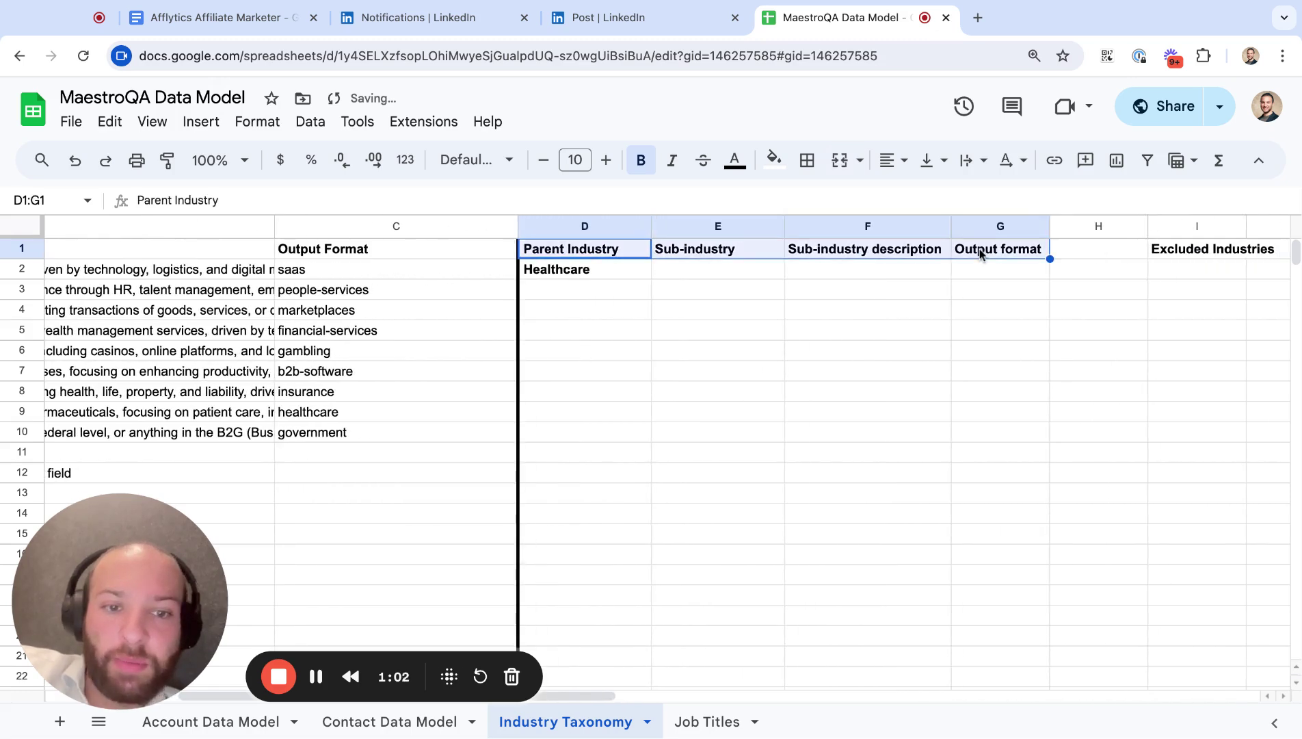
key(ctrl+u)
Enter Hospitals and Family Doctors in E2 and E3, fixing the 'Docors' typo.
click(692, 289)
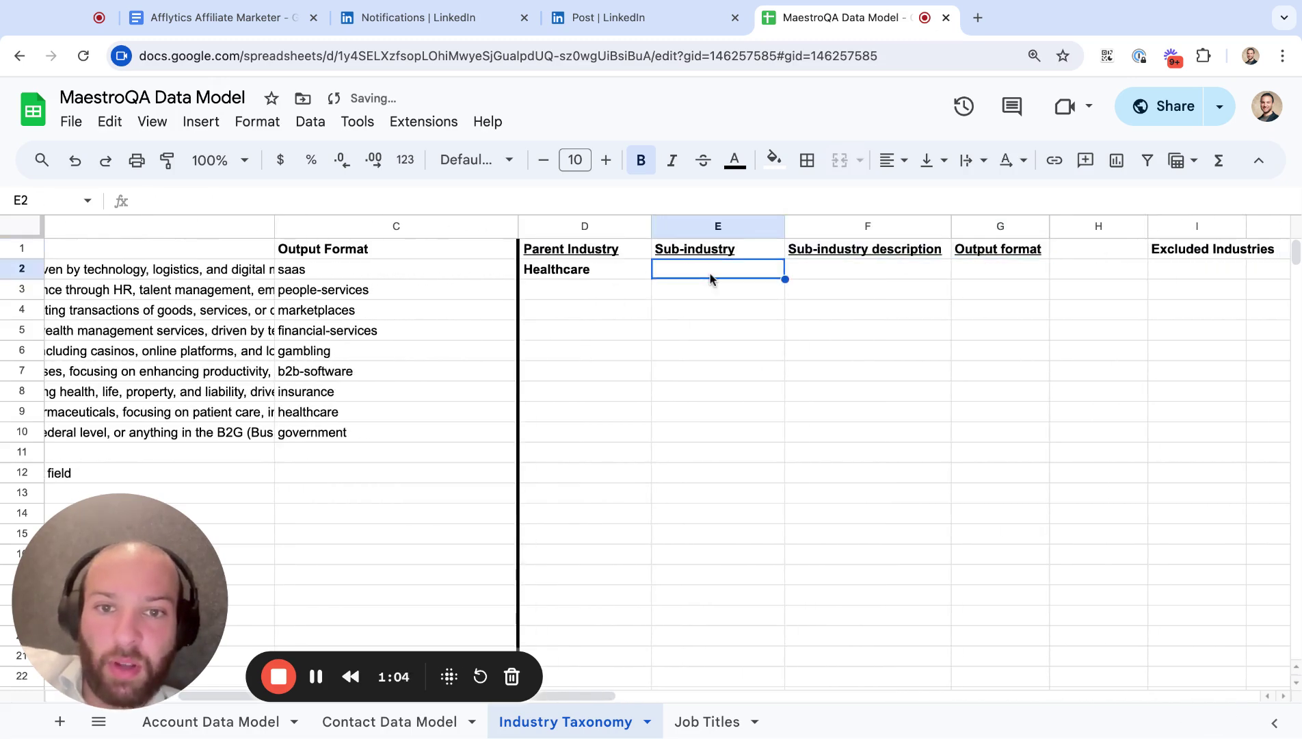
text(Hospitals)
key(Return)
click(570, 291)
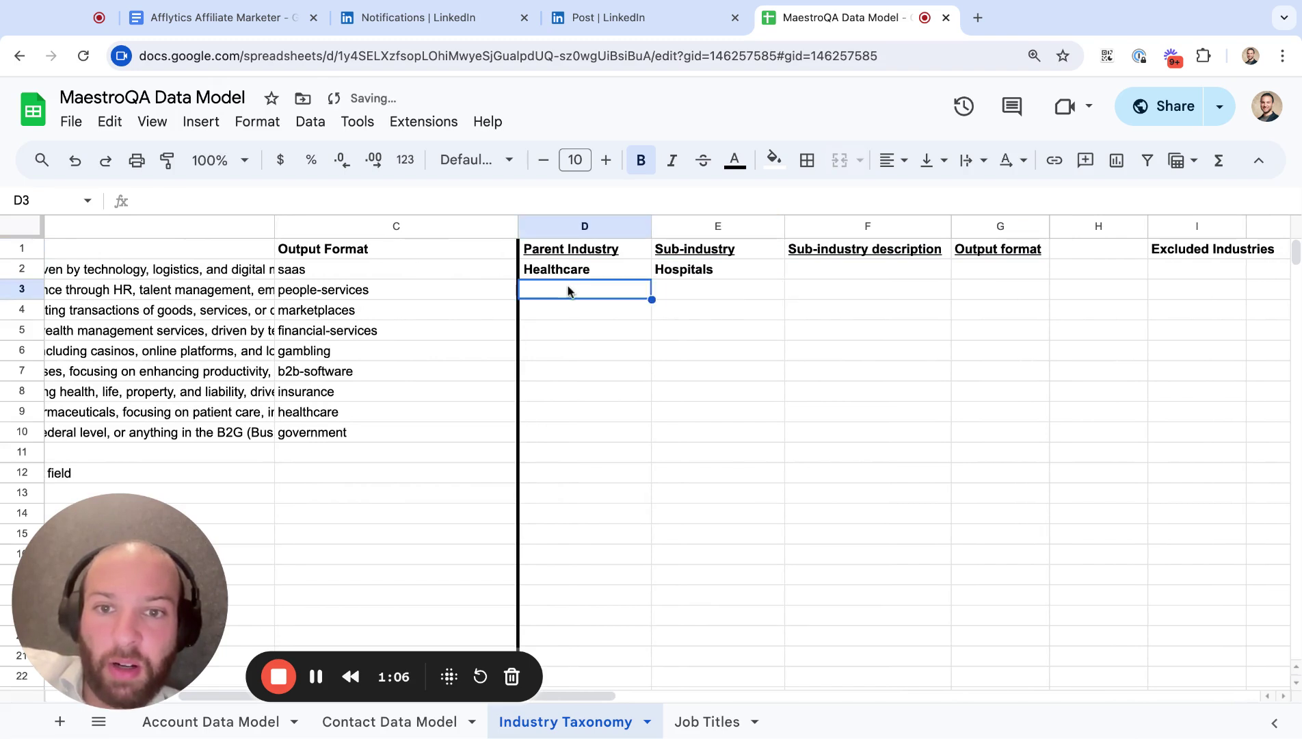
click(658, 290)
text(Fam)
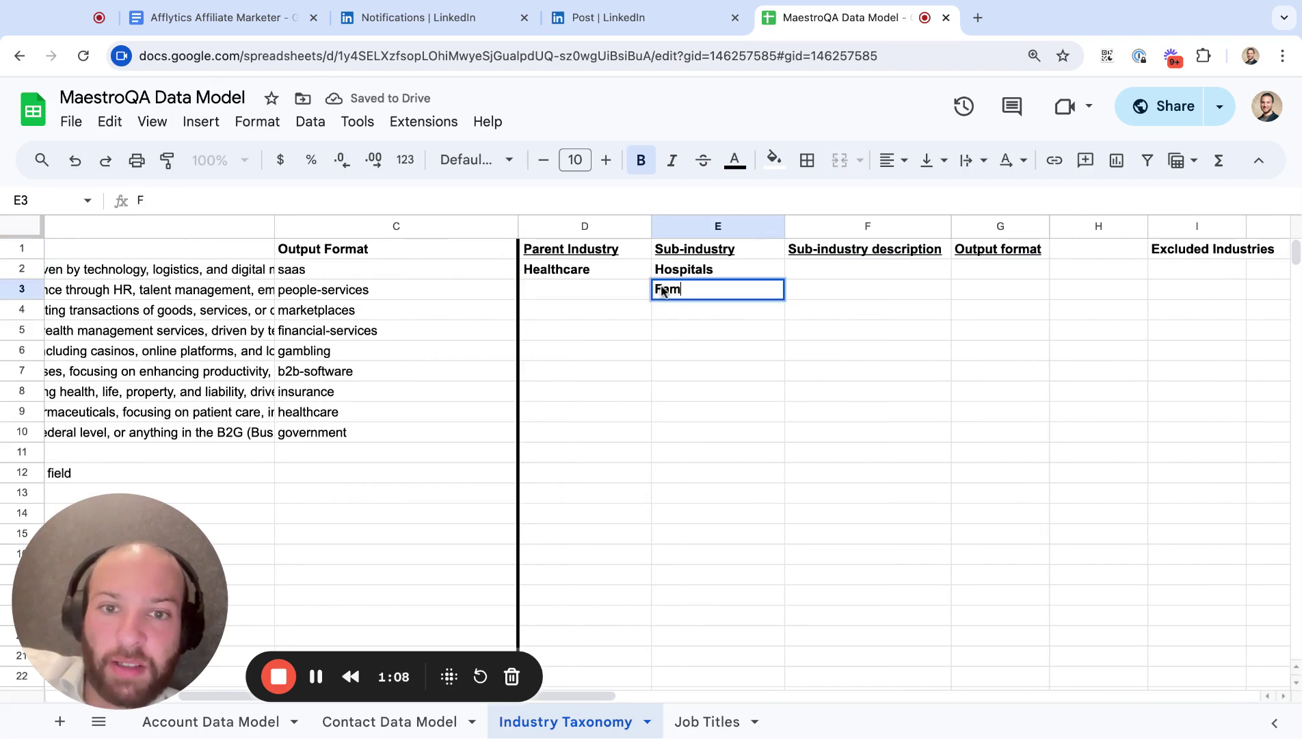
text(ily Docors)
key(Return)
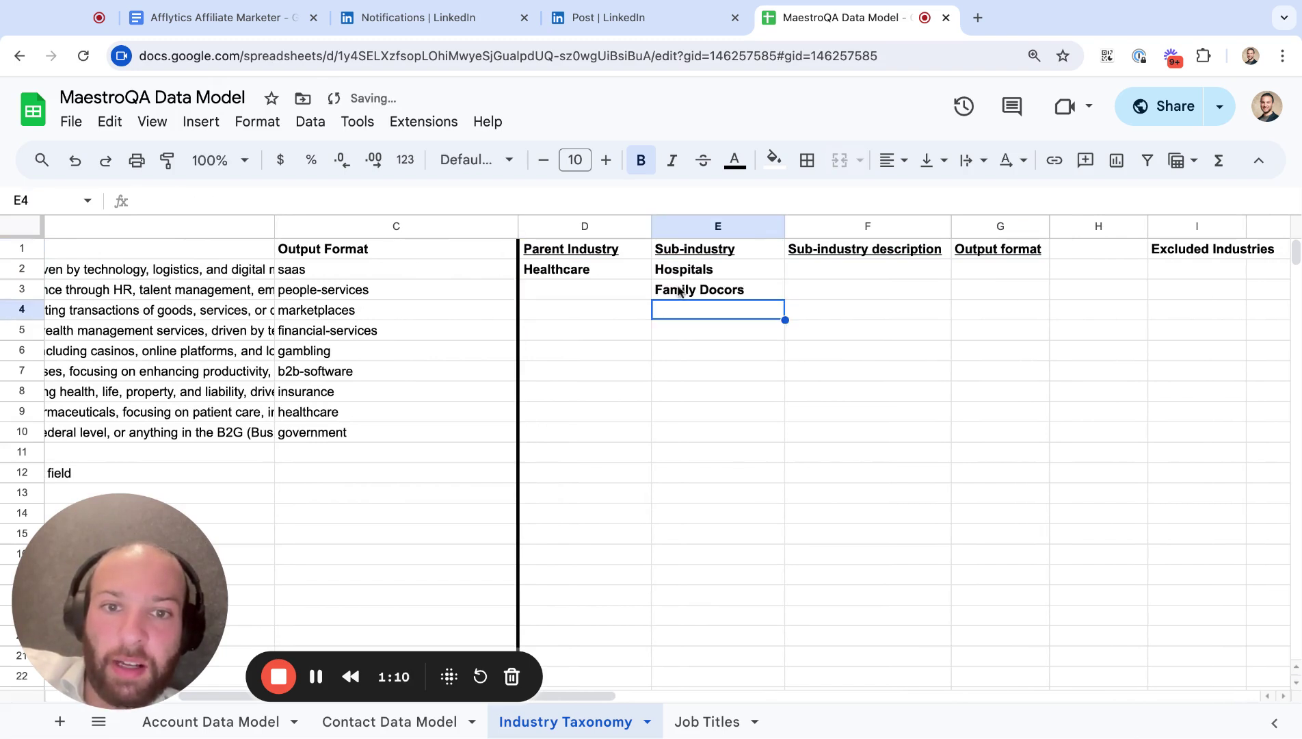
double_click(721, 289)
text(t)
key(Return)
Add Pharmacies in E4 and copy the Healthcare cell.
text(P)
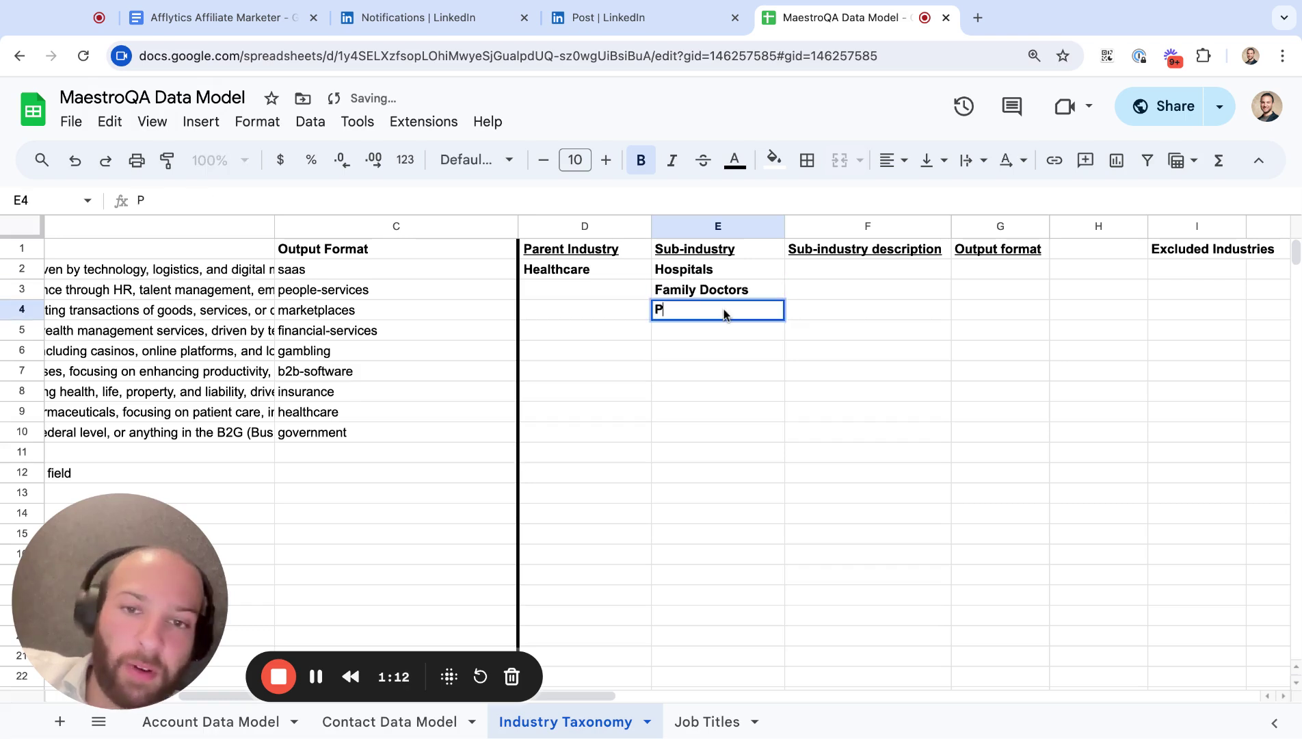
text(harmacies)
key(Return)
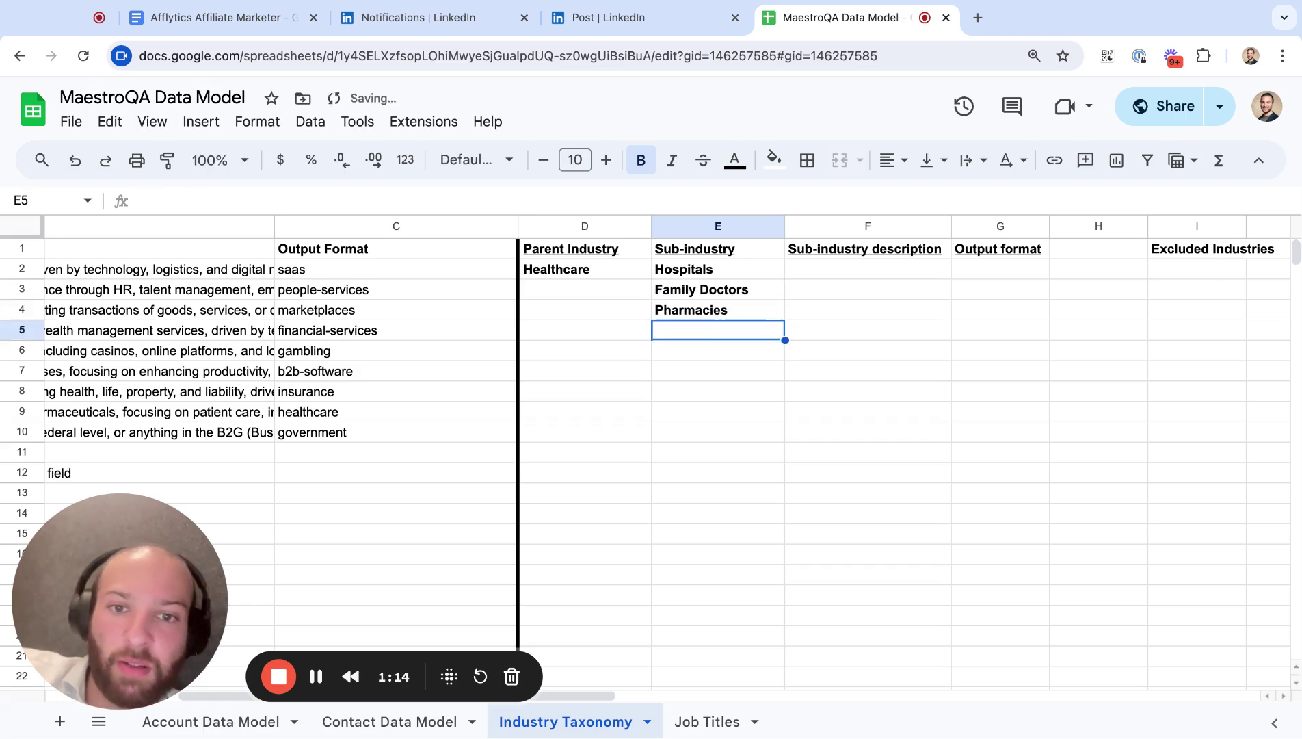
click(593, 267)
key(ctrl+c)
Fill Healthcare into D3 and D4.
drag(593, 268, 593, 308)
key(ctrl+v)
scroll(605, 326, left, 3)
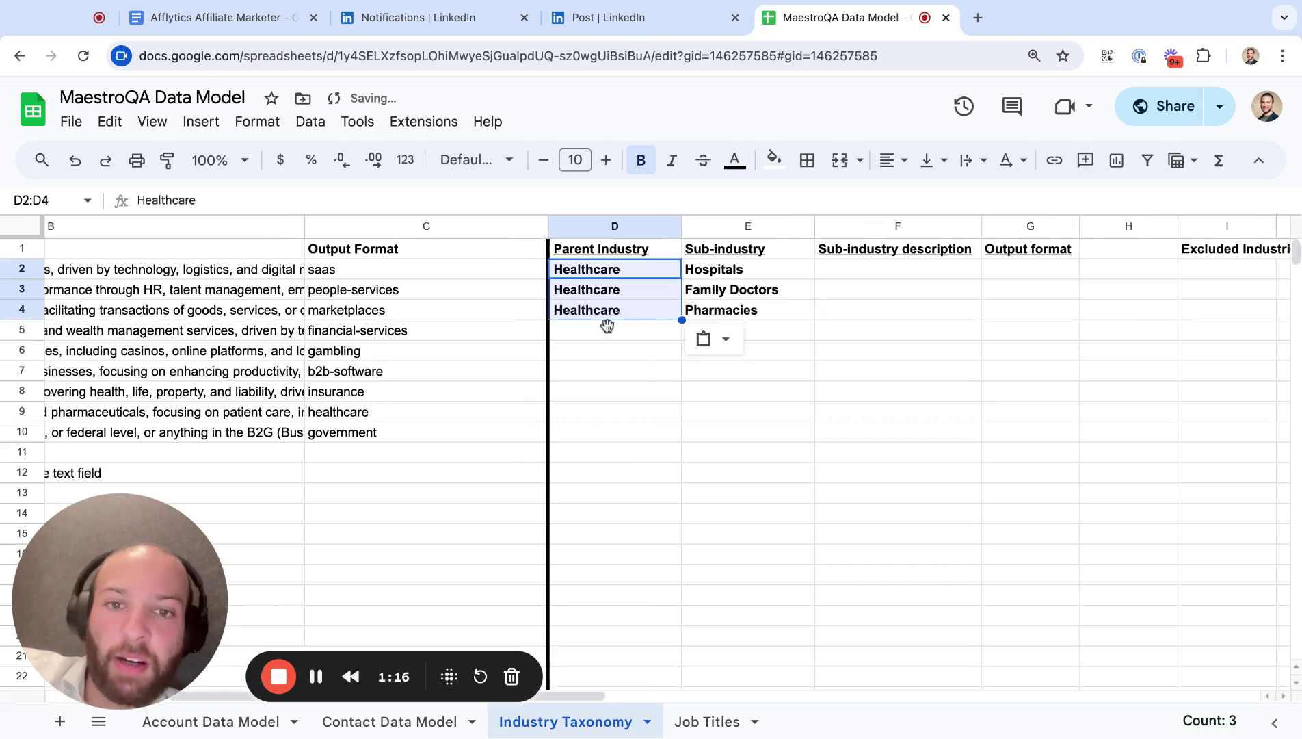
scroll(607, 326, left, 3)
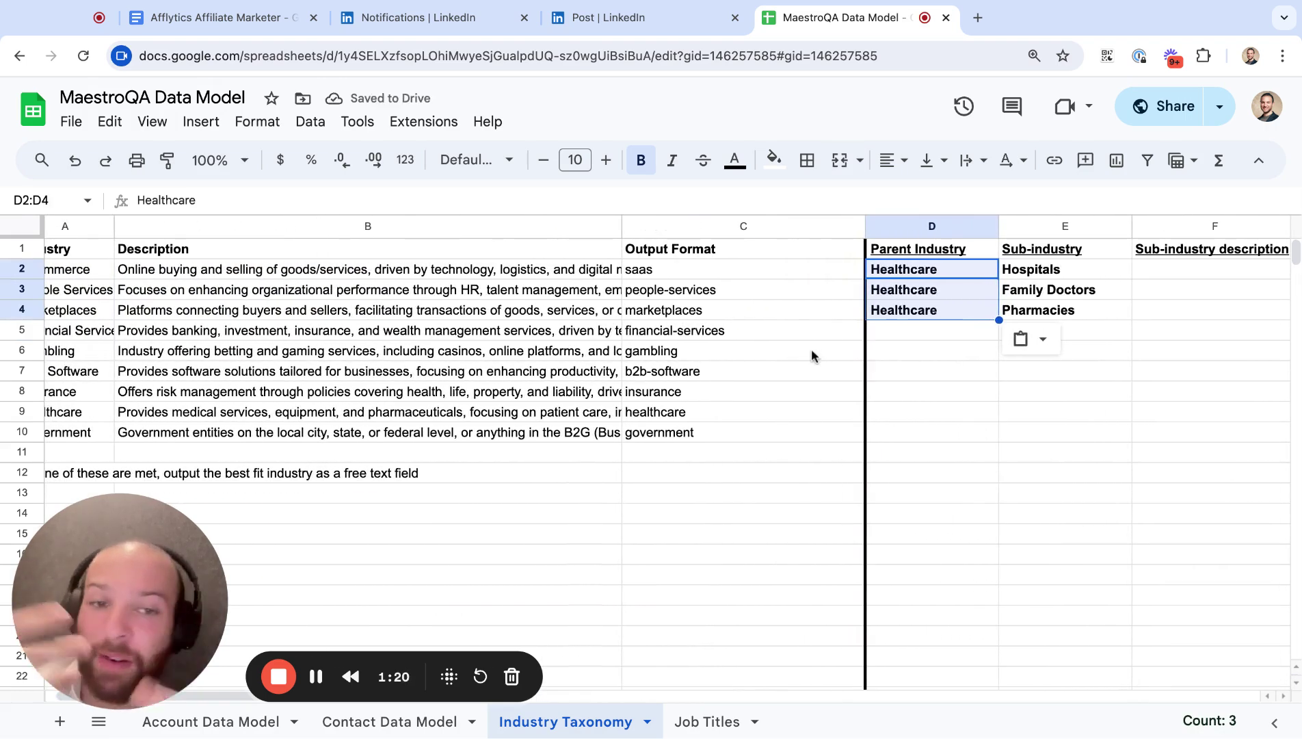
scroll(667, 451, left, 1)
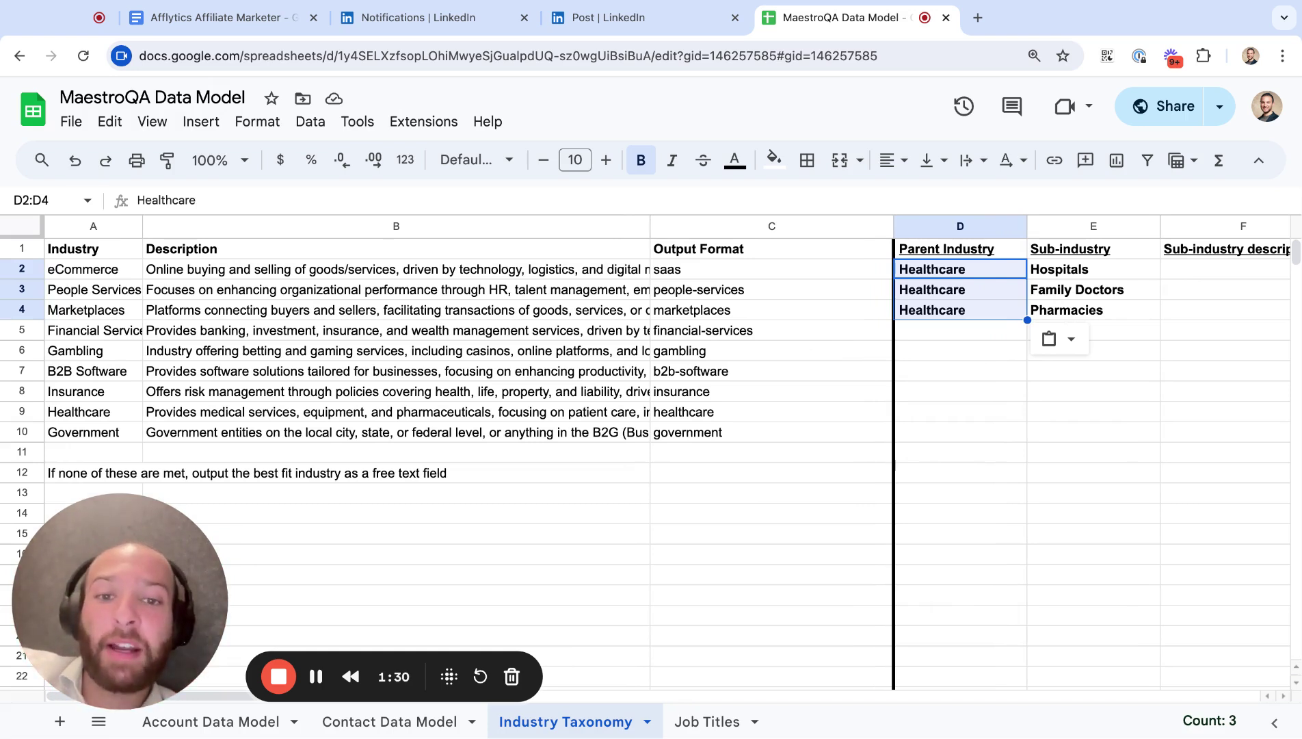
Review the Output Format values in C2 through C10, including the healthcare entry in C9.
click(695, 271)
key(shift+Down)
key(shift+Down)
key(shift+Down)
key(shift+Down)
key(shift+Down)
key(shift+Down)
key(shift+Down)
key(shift+Down)
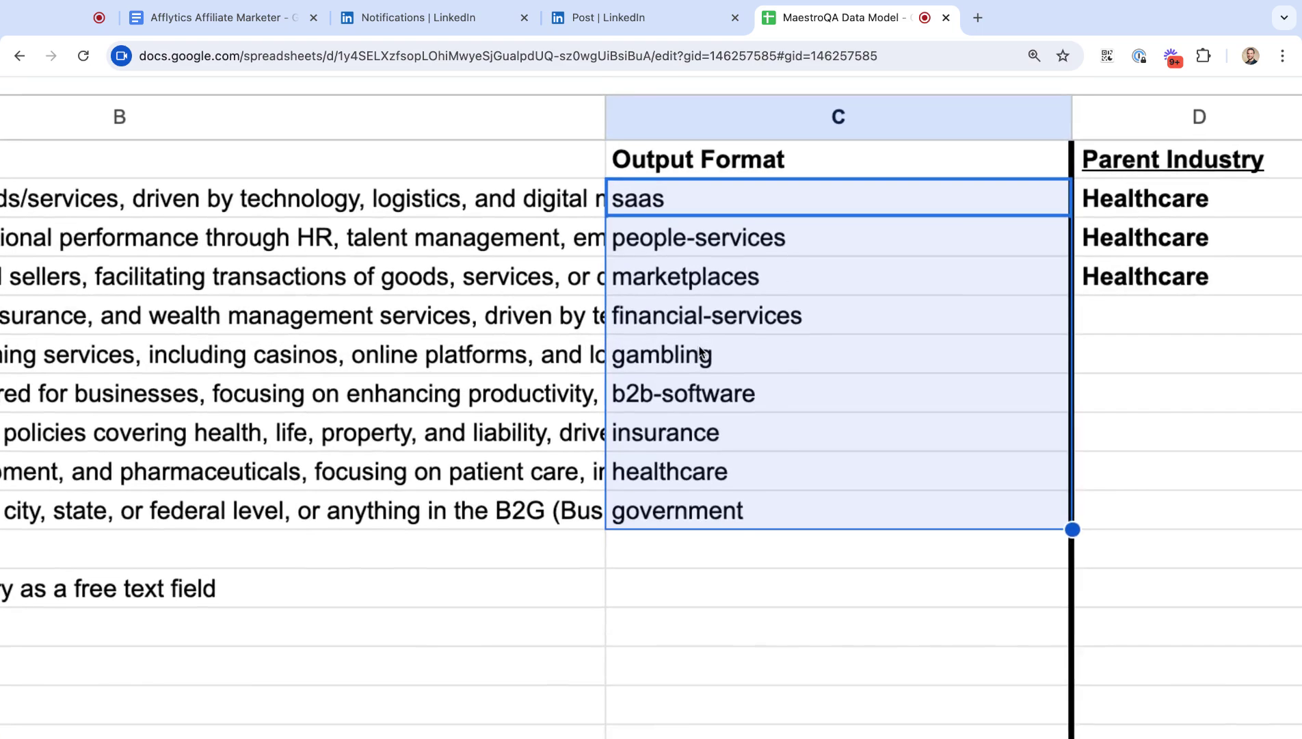
scroll(699, 345, down, 3)
scroll(699, 352, up, 3)
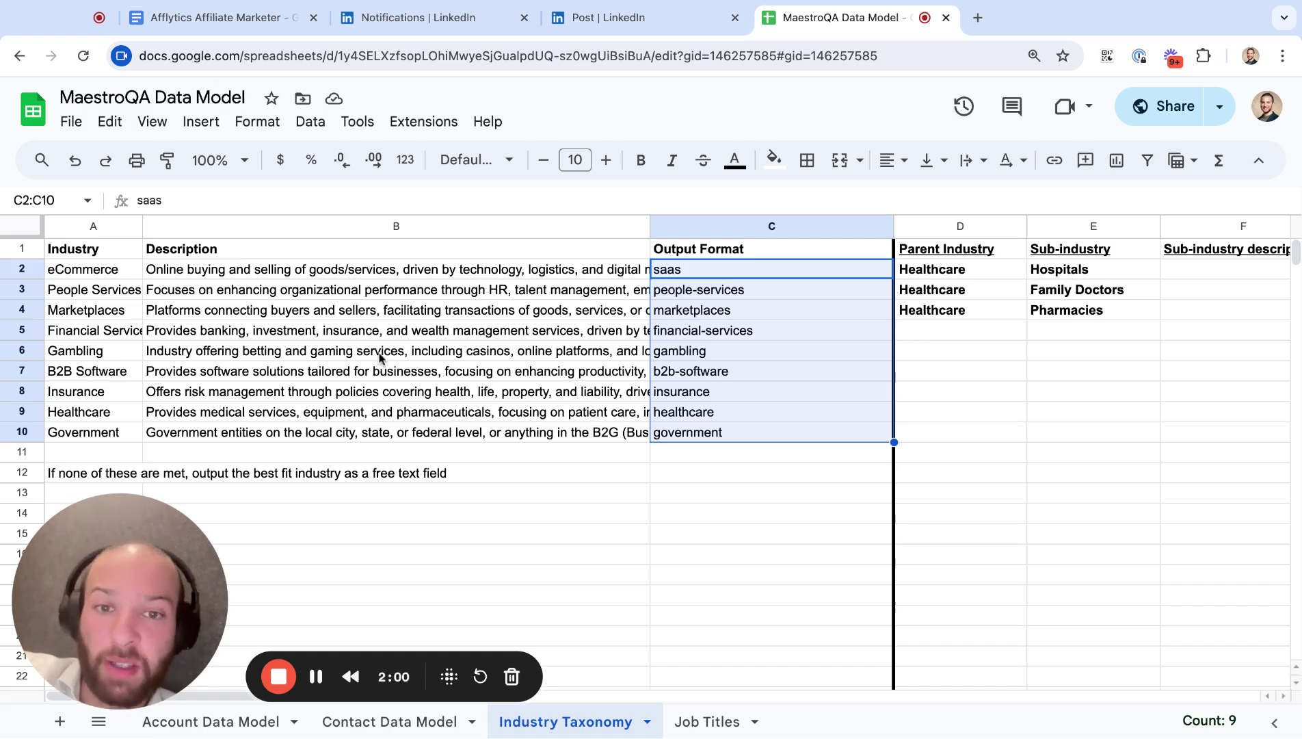
click(752, 276)
key(shift+Down)
key(shift+Down)
key(shift+Down)
key(shift+Down)
key(shift+Down)
key(shift+Down)
key(shift+Down)
key(shift+Down)
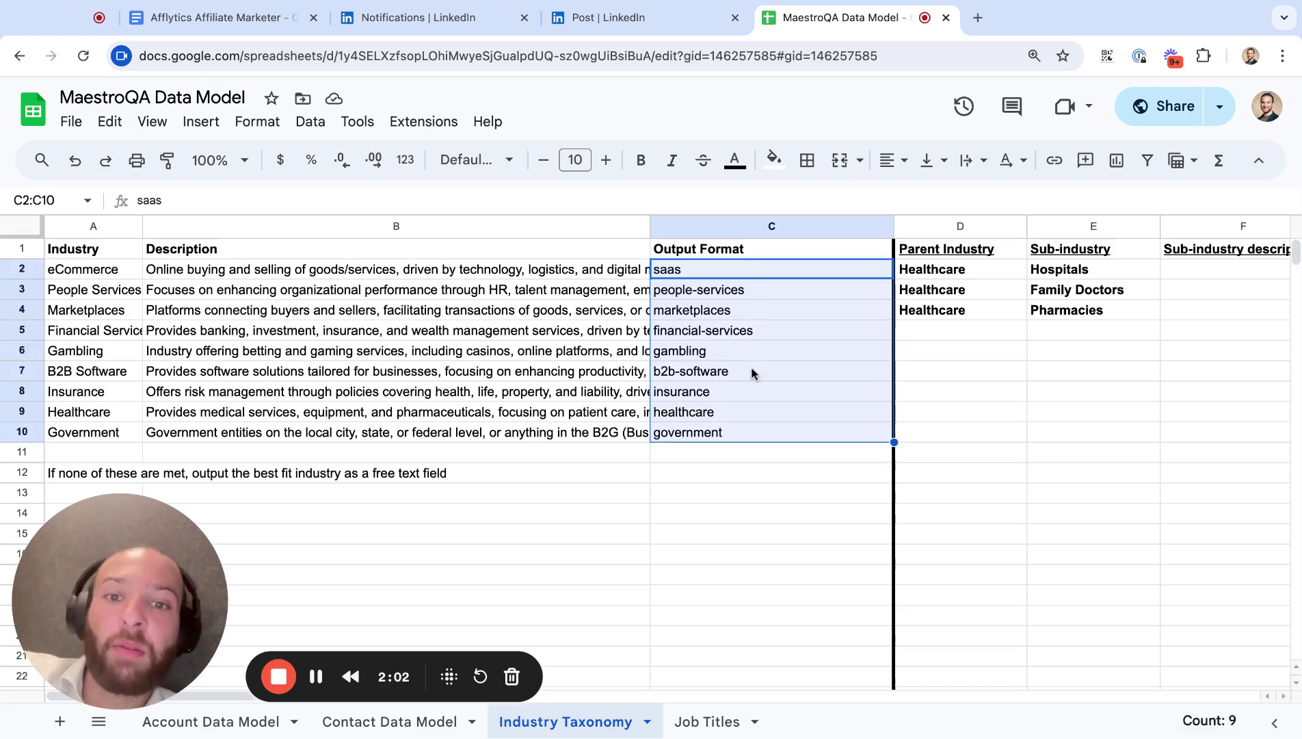
click(726, 410)
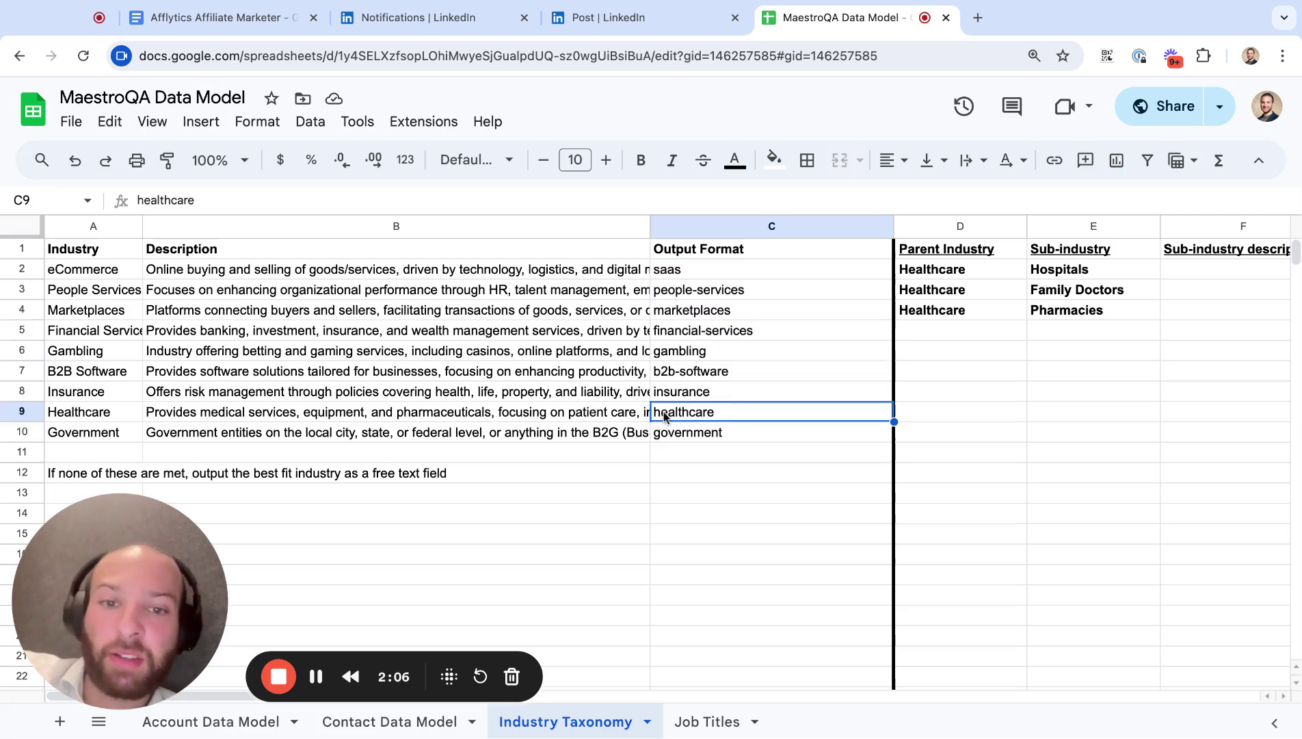
scroll(663, 417, right, 2)
scroll(663, 417, right, 5)
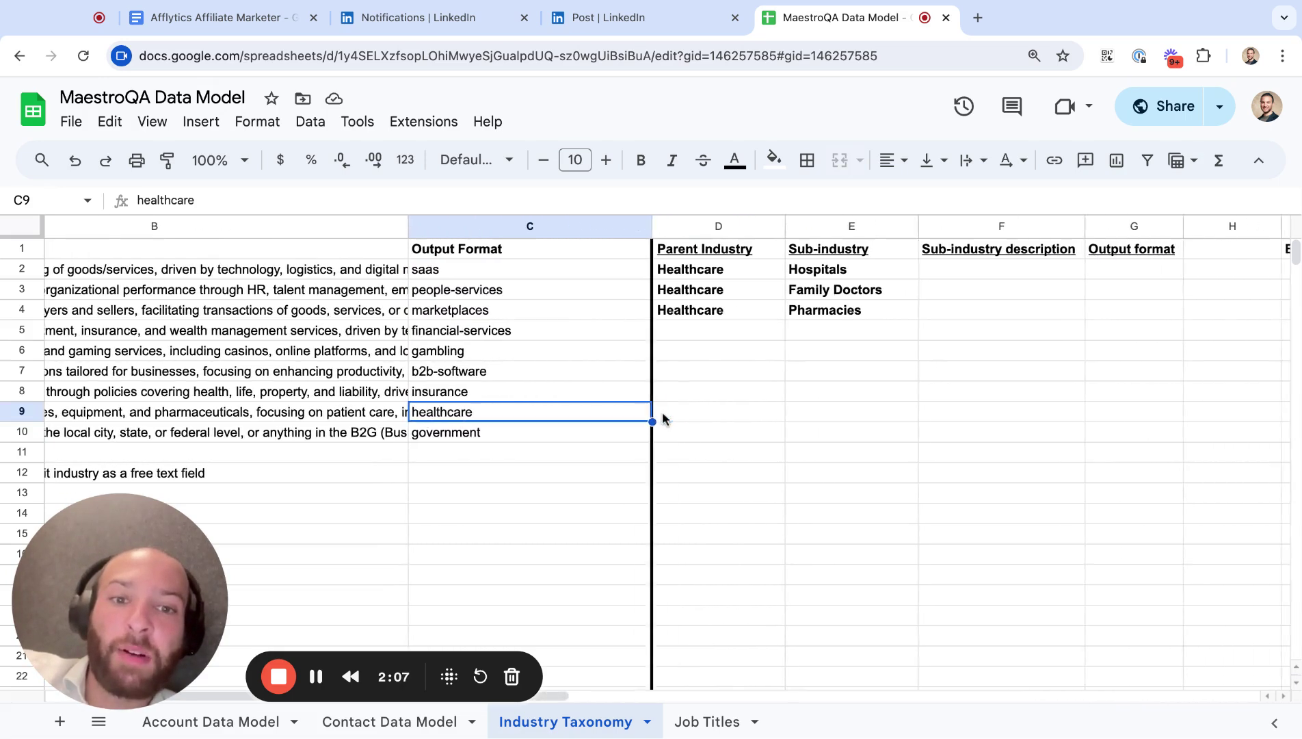
Select the Healthcare sub-industries in E2 to E4.
click(809, 271)
key(shift+Down)
key(shift+Down)
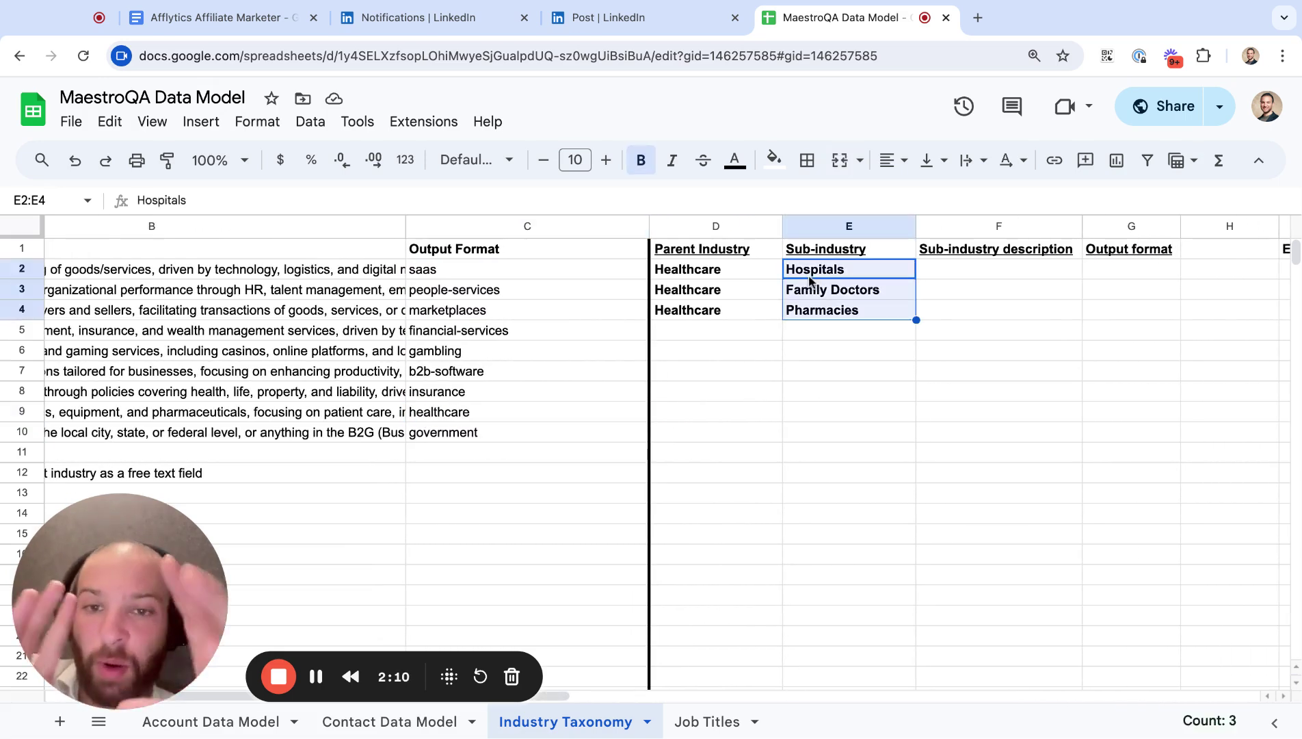
scroll(809, 280, left, 6)
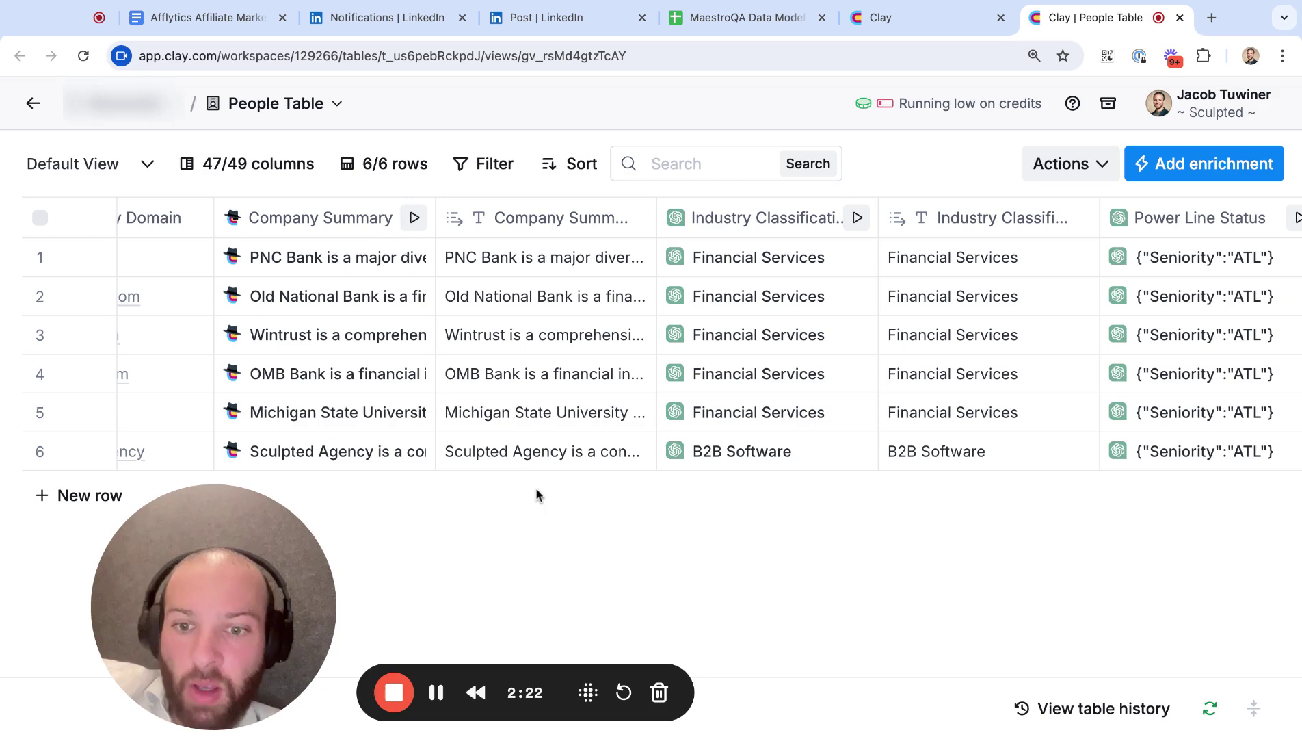
Bring up the Company Summary column's settings in Clay.
drag(341, 573, 276, 565)
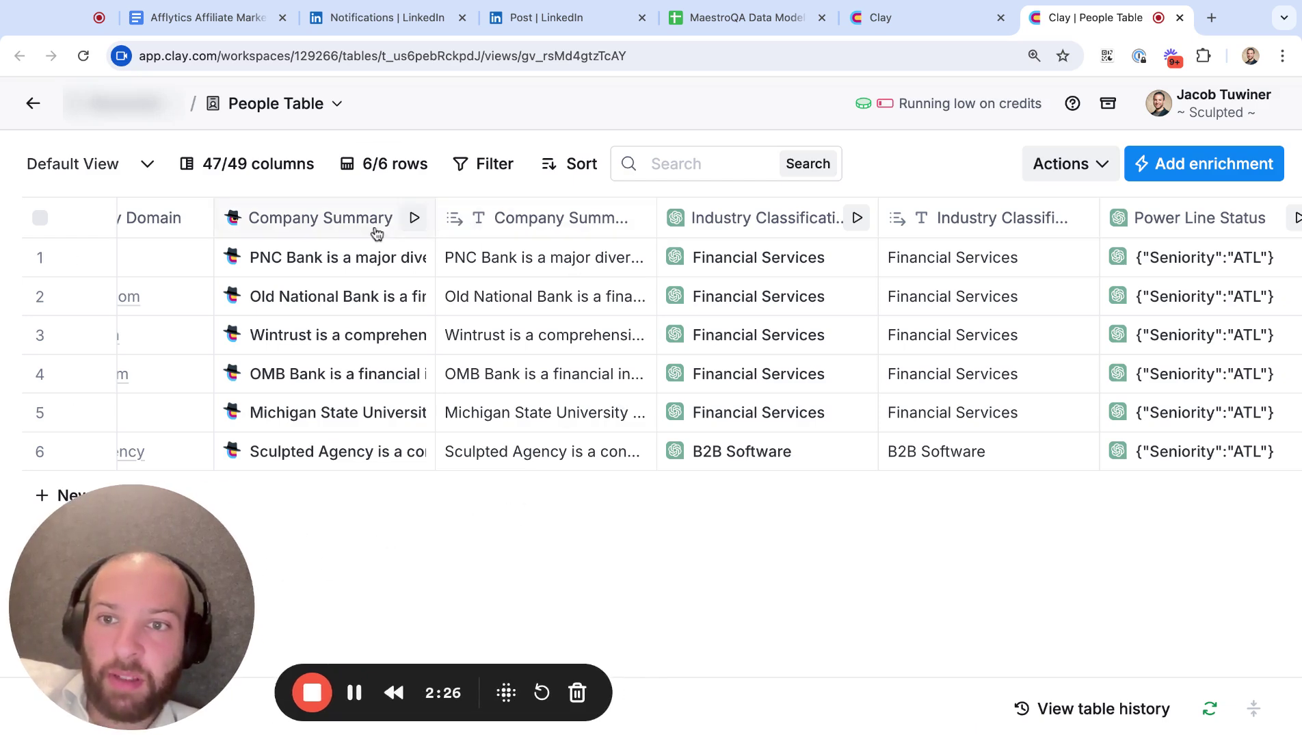
scroll(342, 232, left, 3)
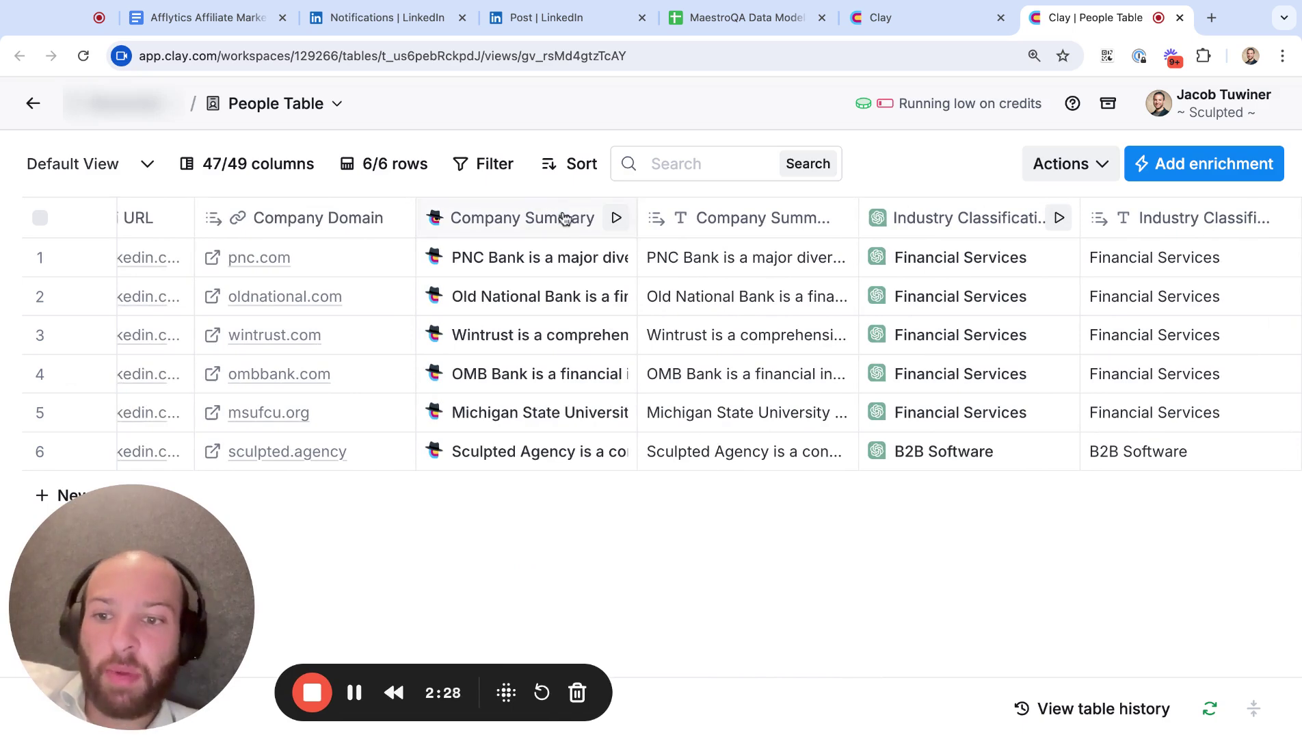
click(564, 219)
scroll(684, 287, left, 2)
click(742, 310)
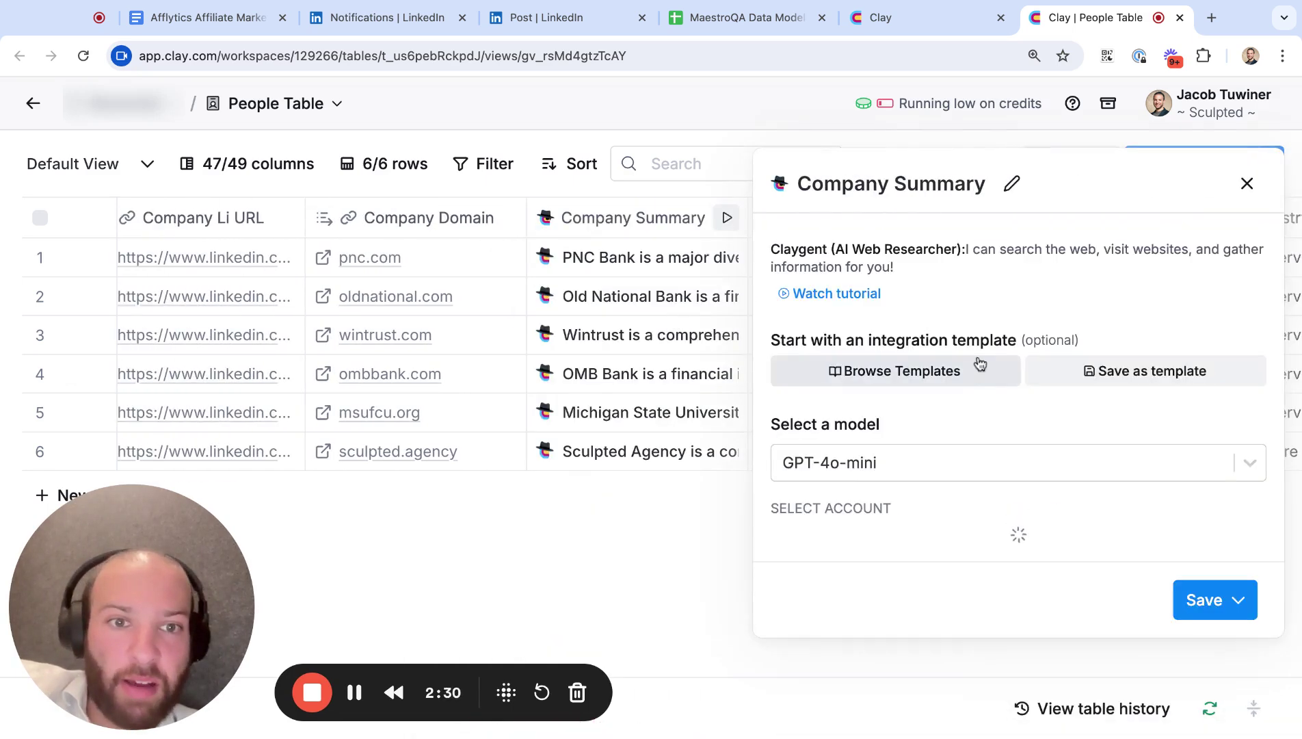
scroll(909, 383, down, 4)
Inspect Claygent cell details for PNC Bank, Old National Bank, Wintrust and OMB Bank summaries.
click(674, 257)
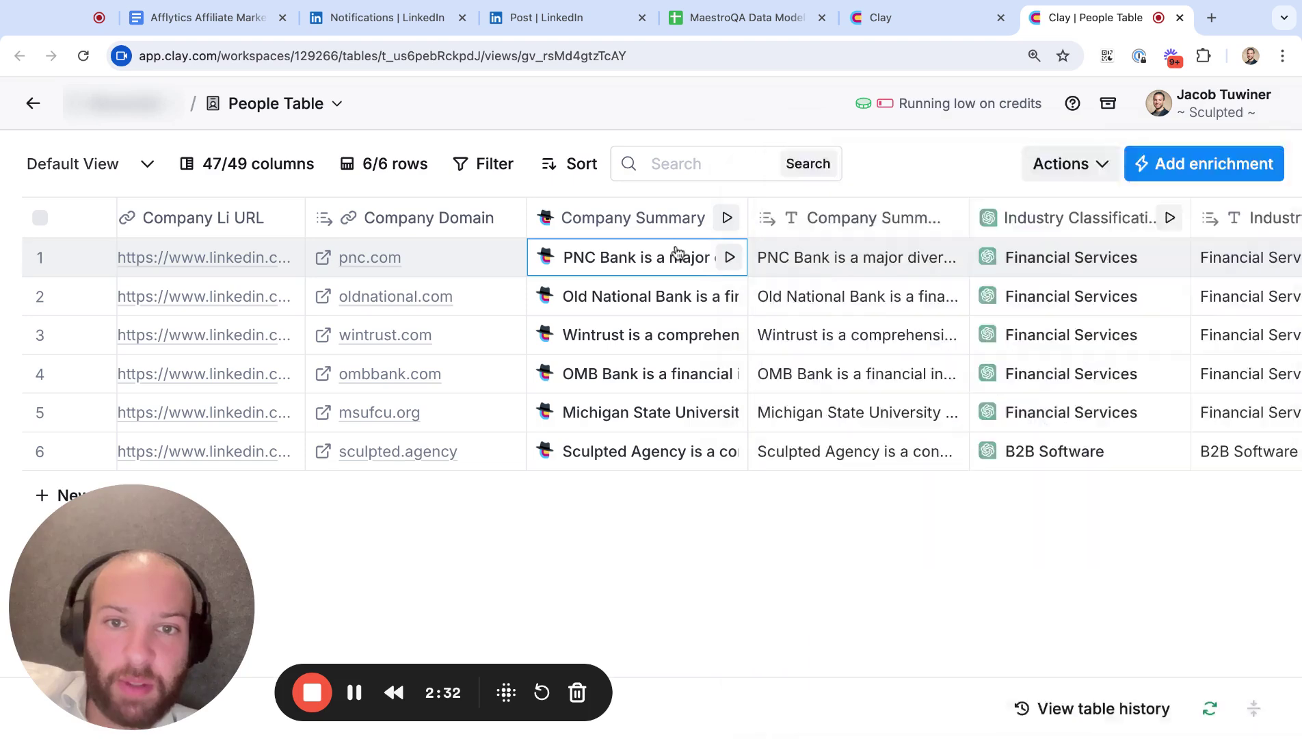
scroll(907, 451, down, 5)
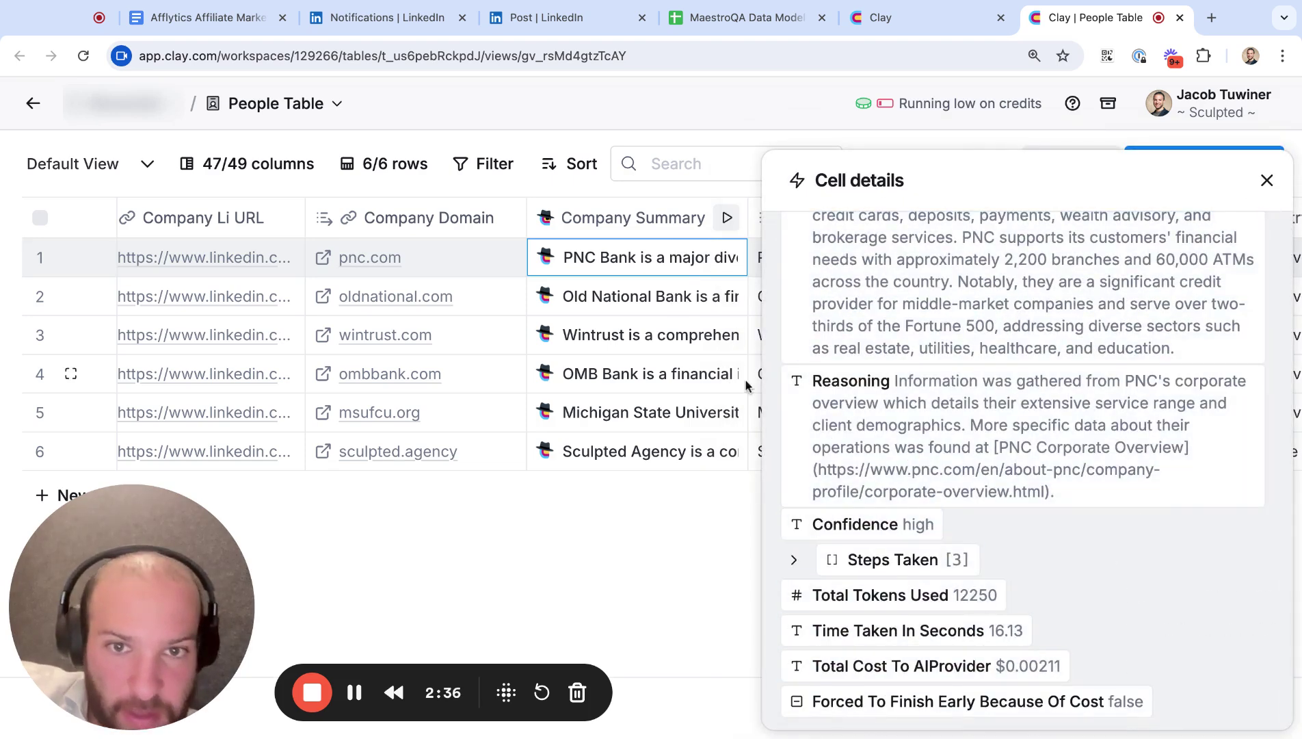
click(670, 296)
scroll(848, 427, down, 3)
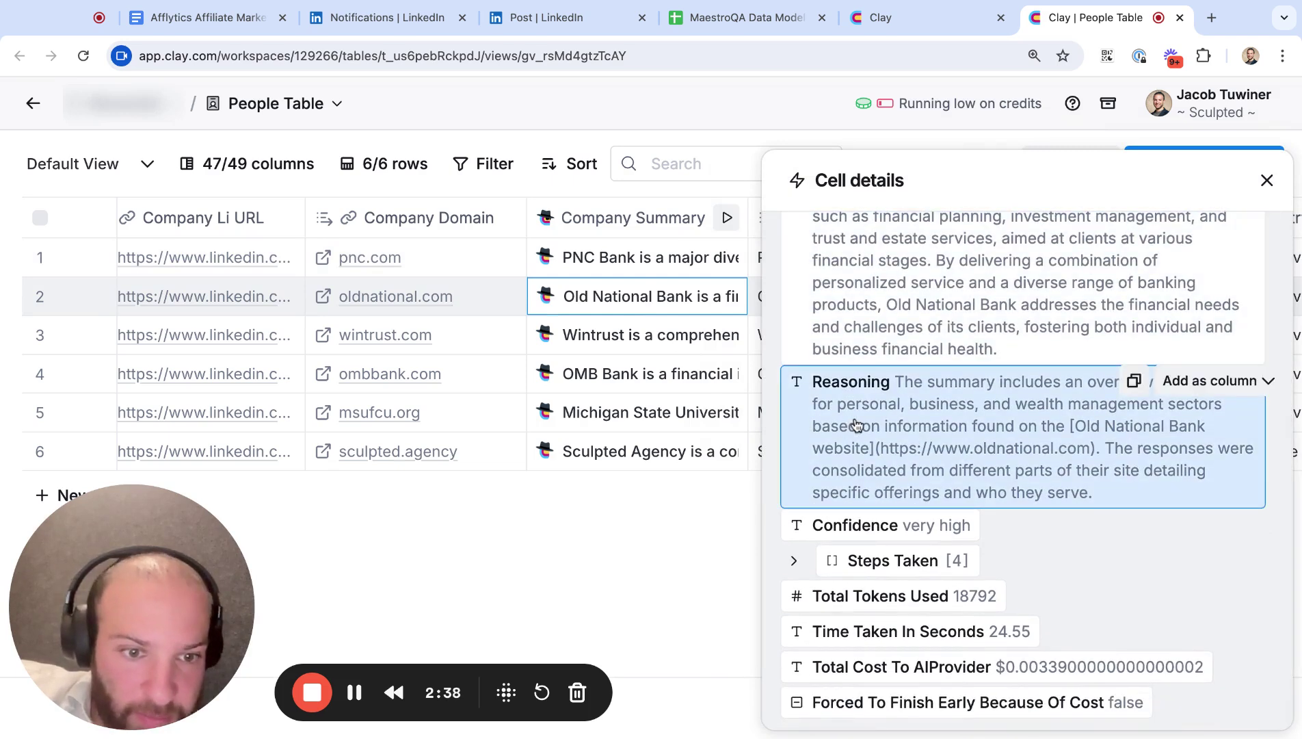
key(Down)
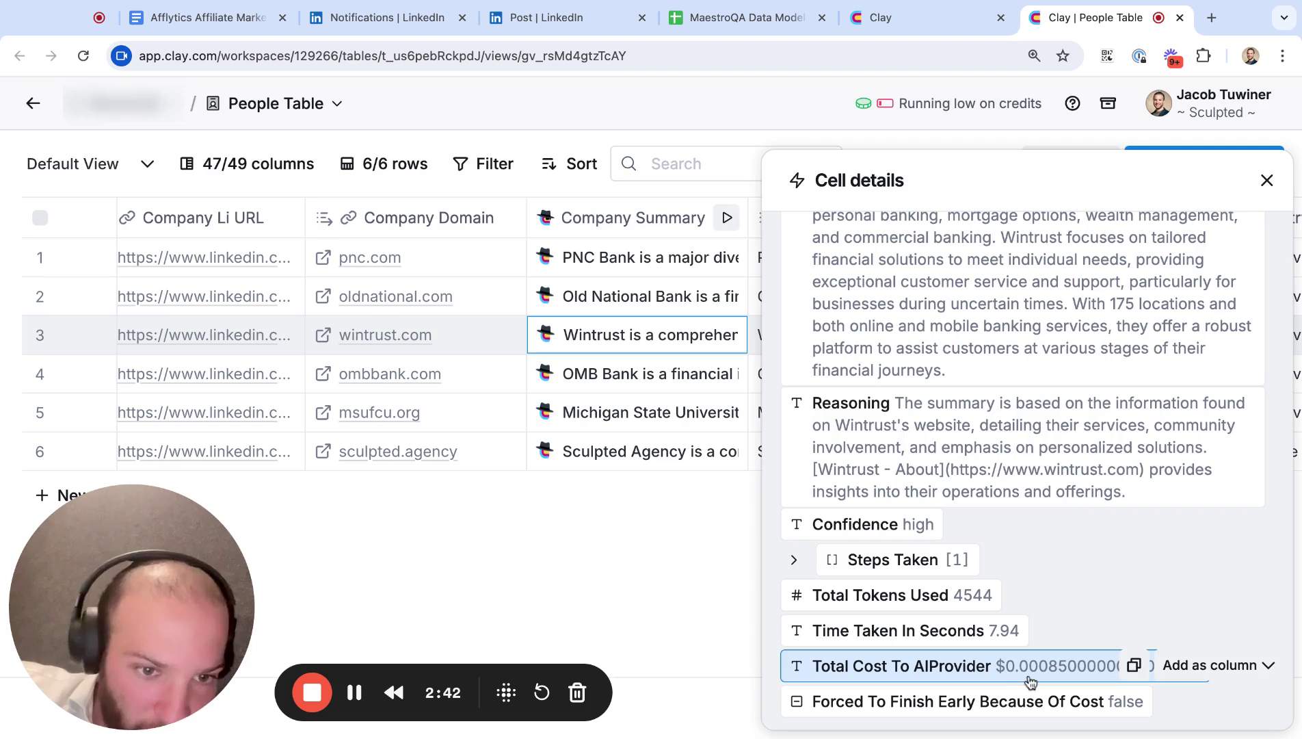
click(729, 372)
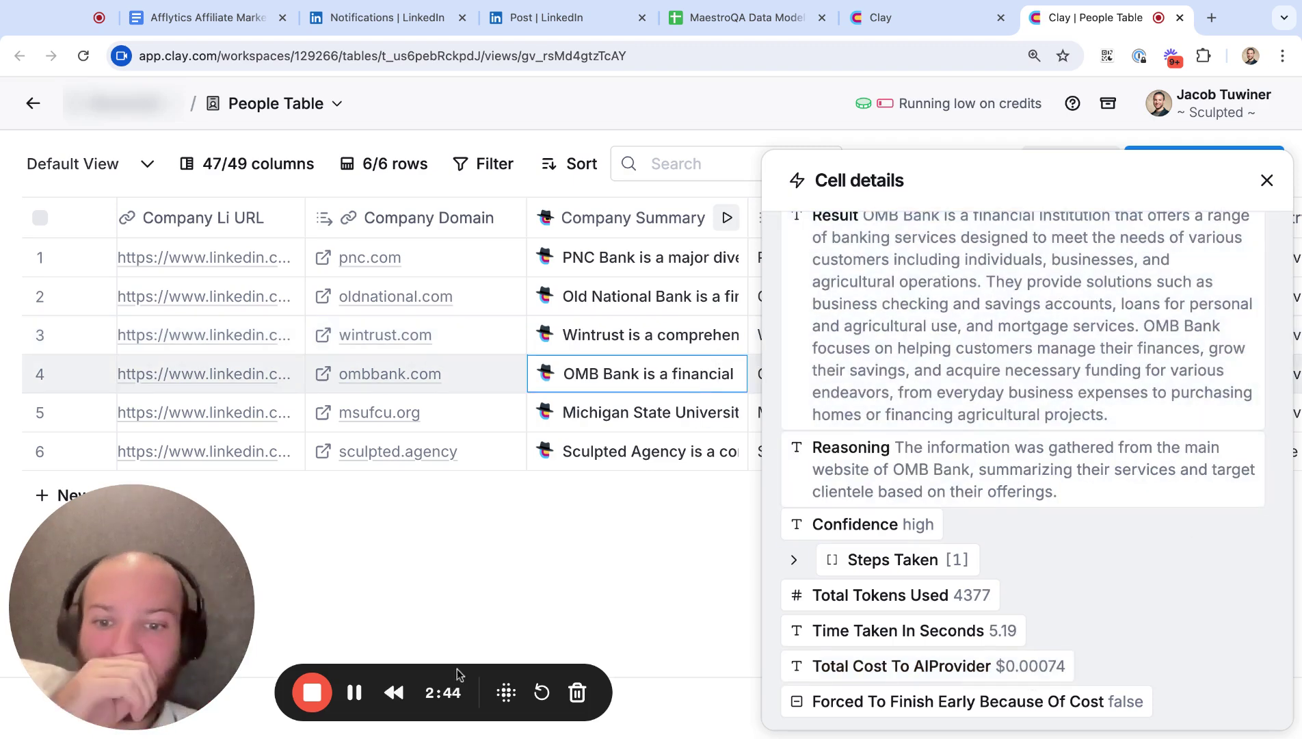
scroll(581, 418, right, 1)
scroll(580, 419, left, 1)
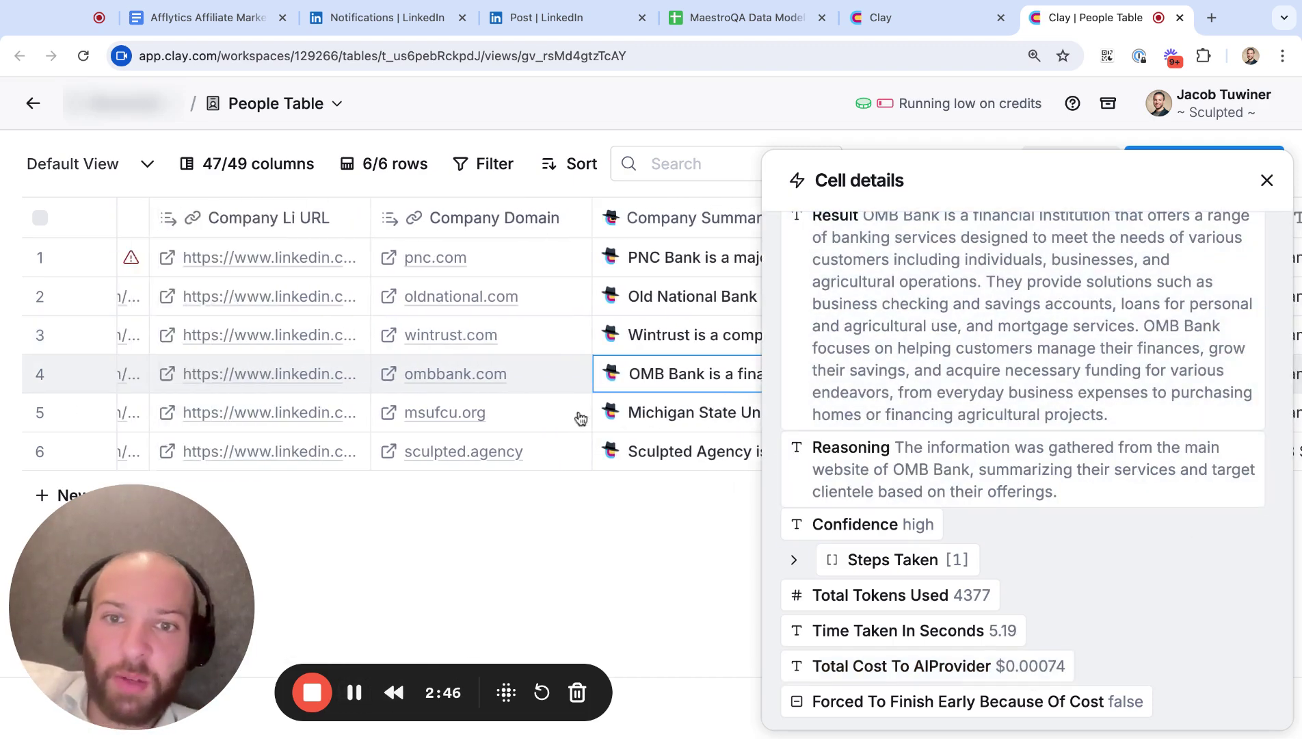
scroll(582, 416, right, 3)
scroll(574, 414, left, 2)
scroll(824, 354, up, 2)
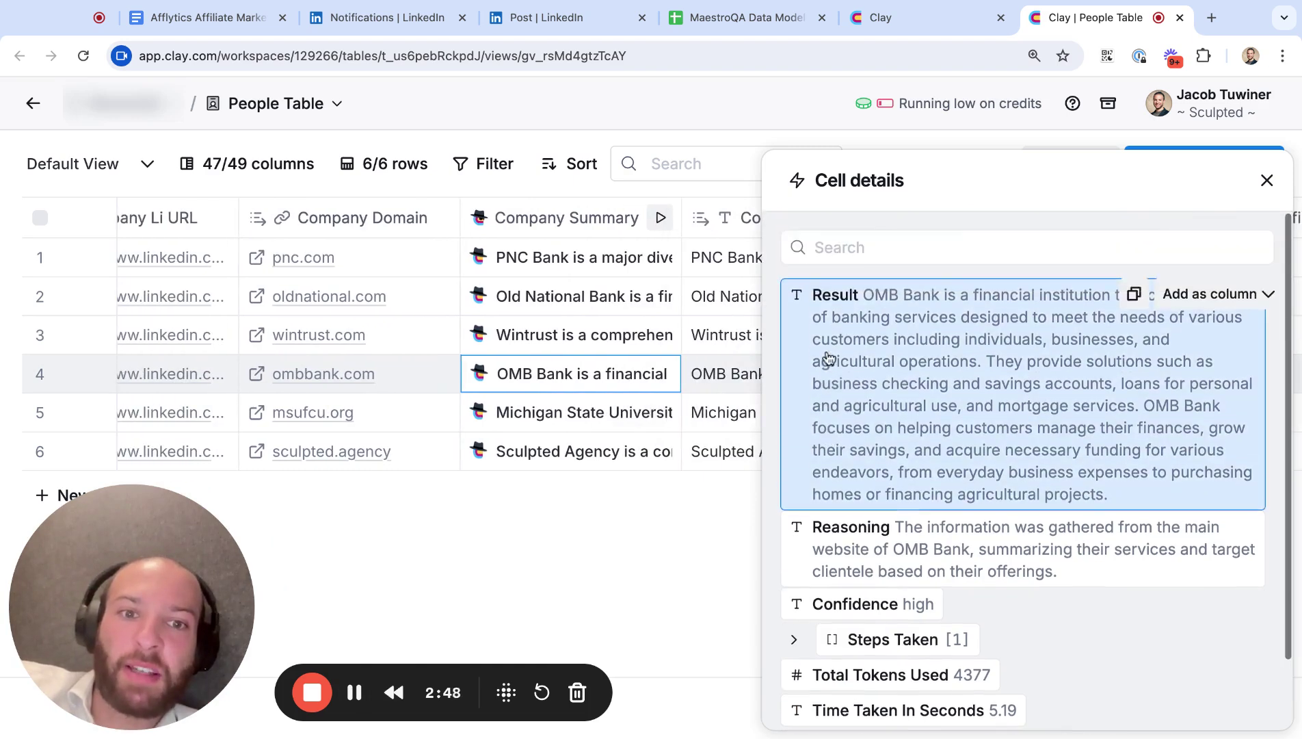
Edit the Company Summary column, read its Mission prompt, then close the panel.
click(562, 205)
click(638, 307)
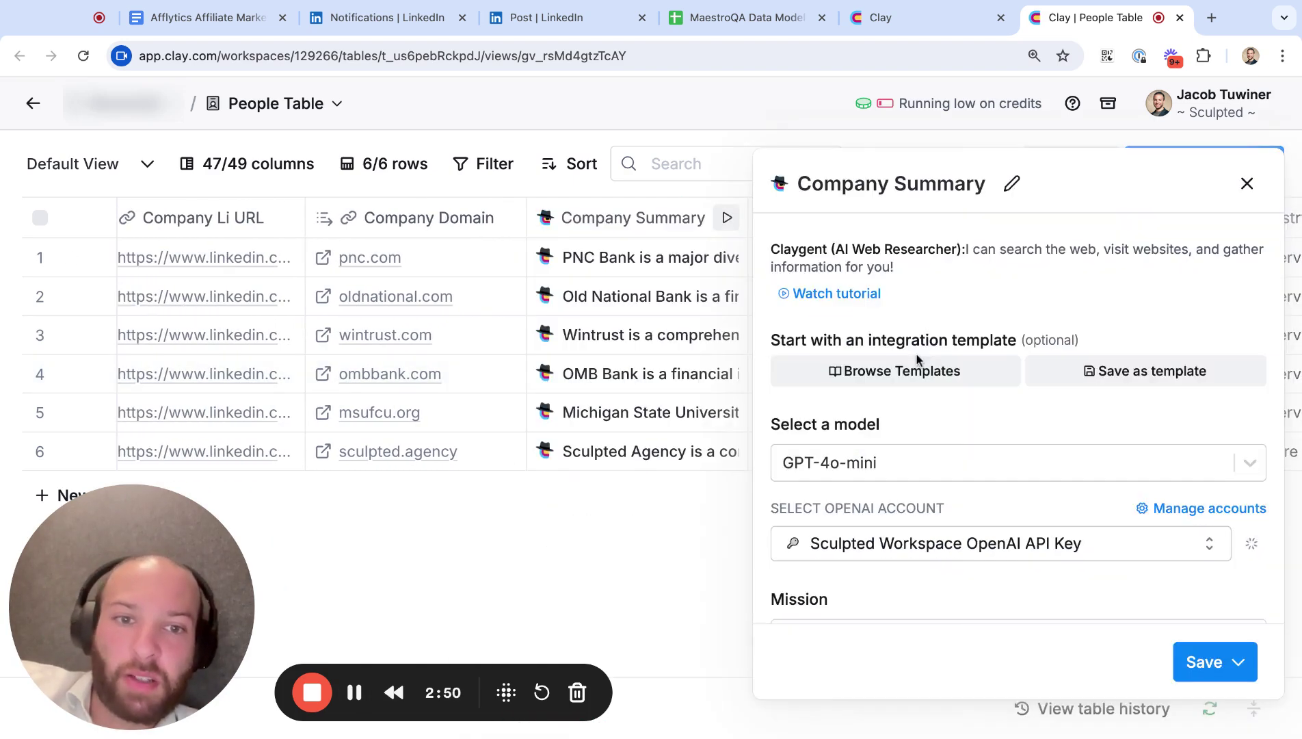
scroll(949, 342, down, 5)
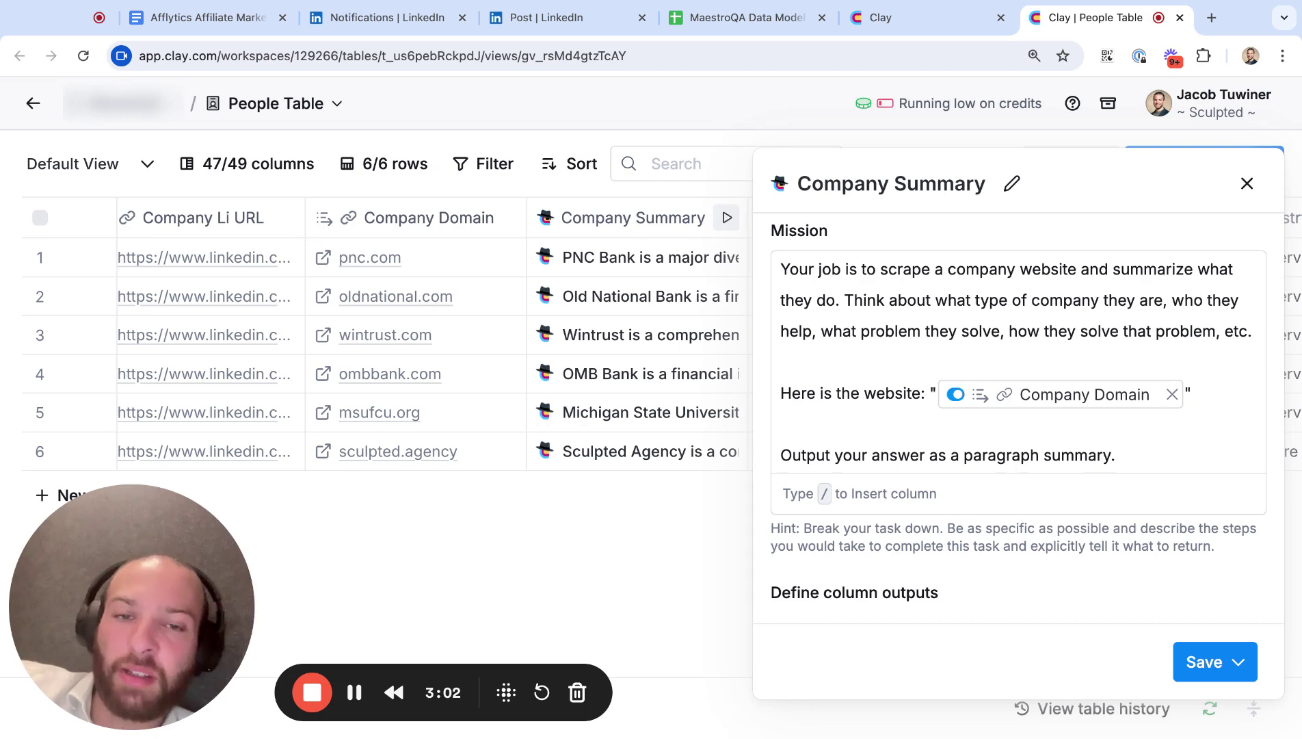
click(1247, 184)
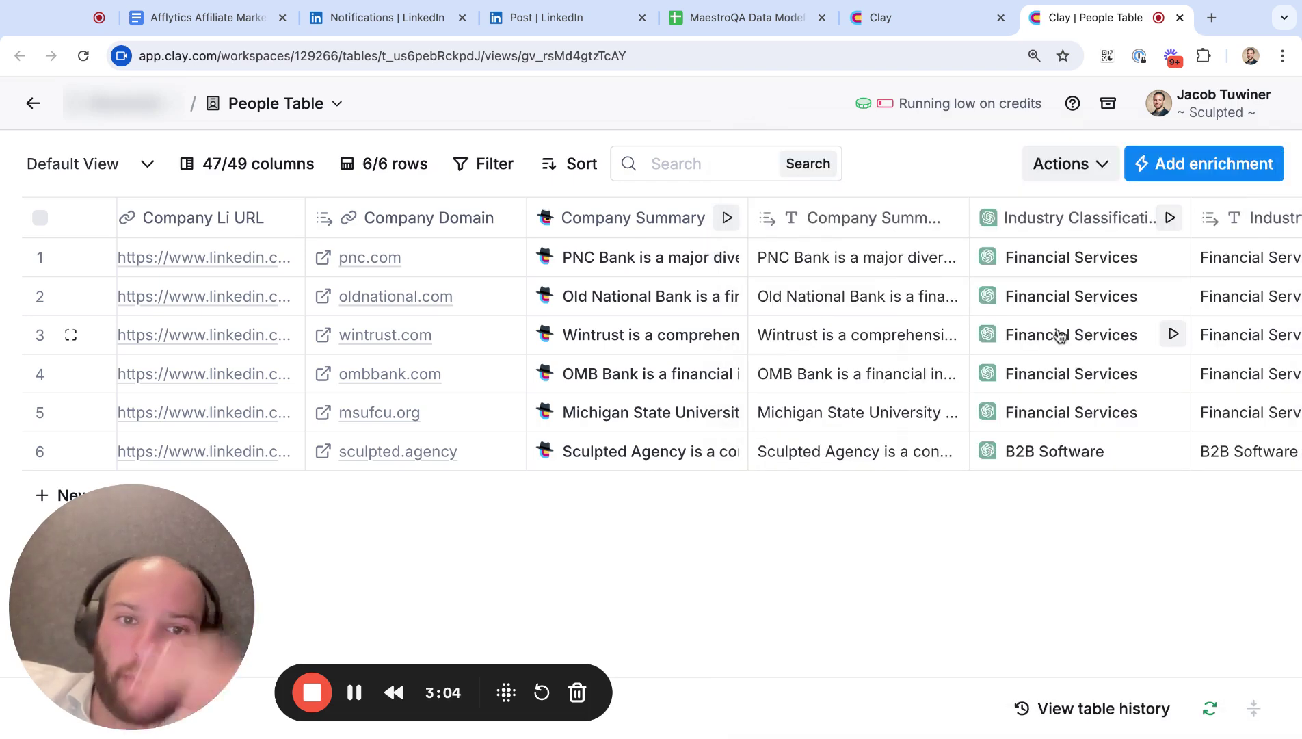
scroll(1059, 335, right, 4)
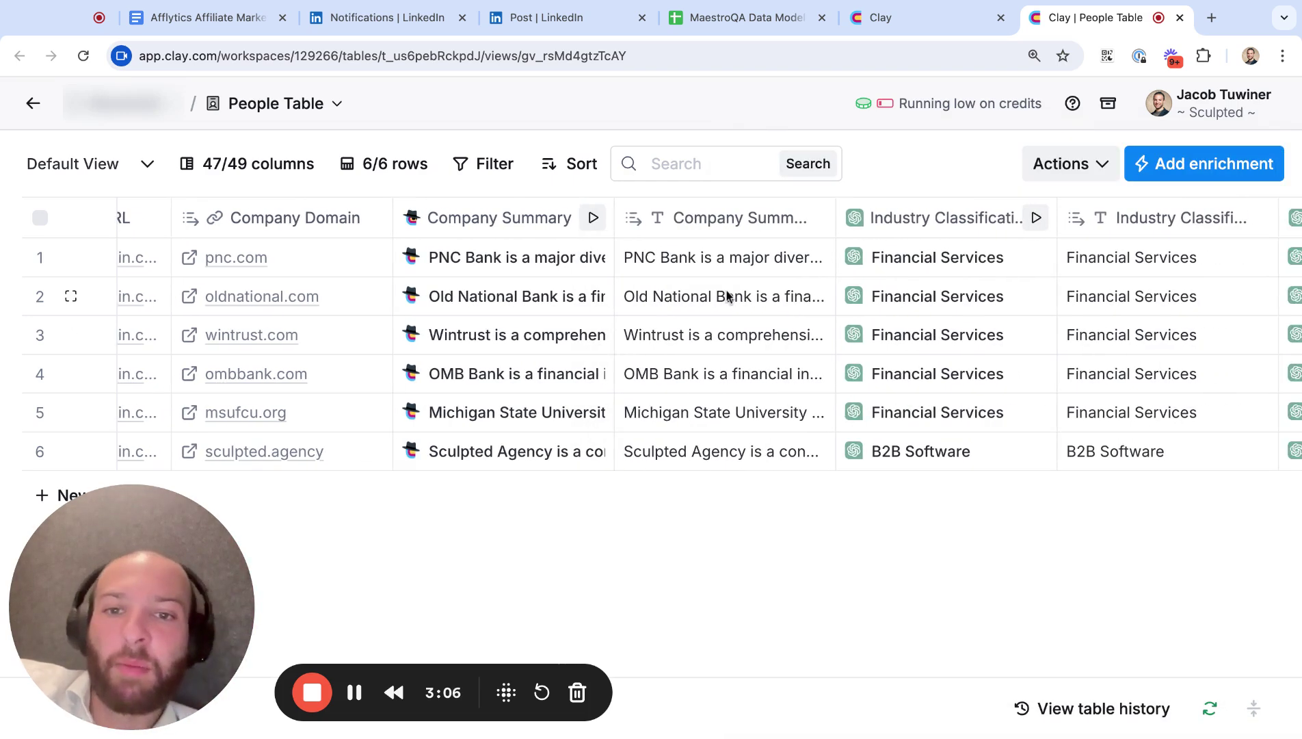
Read the full PNC Bank company summary, then close it.
double_click(790, 258)
click(912, 357)
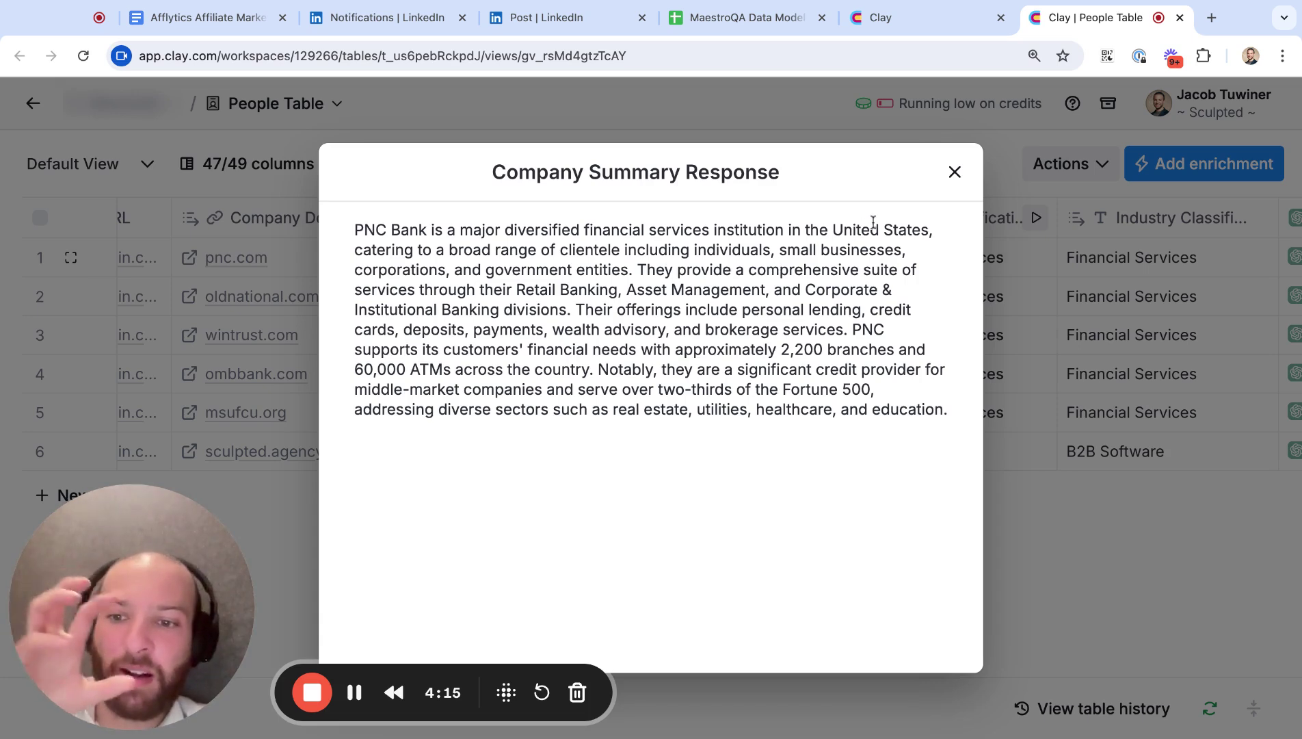
click(957, 173)
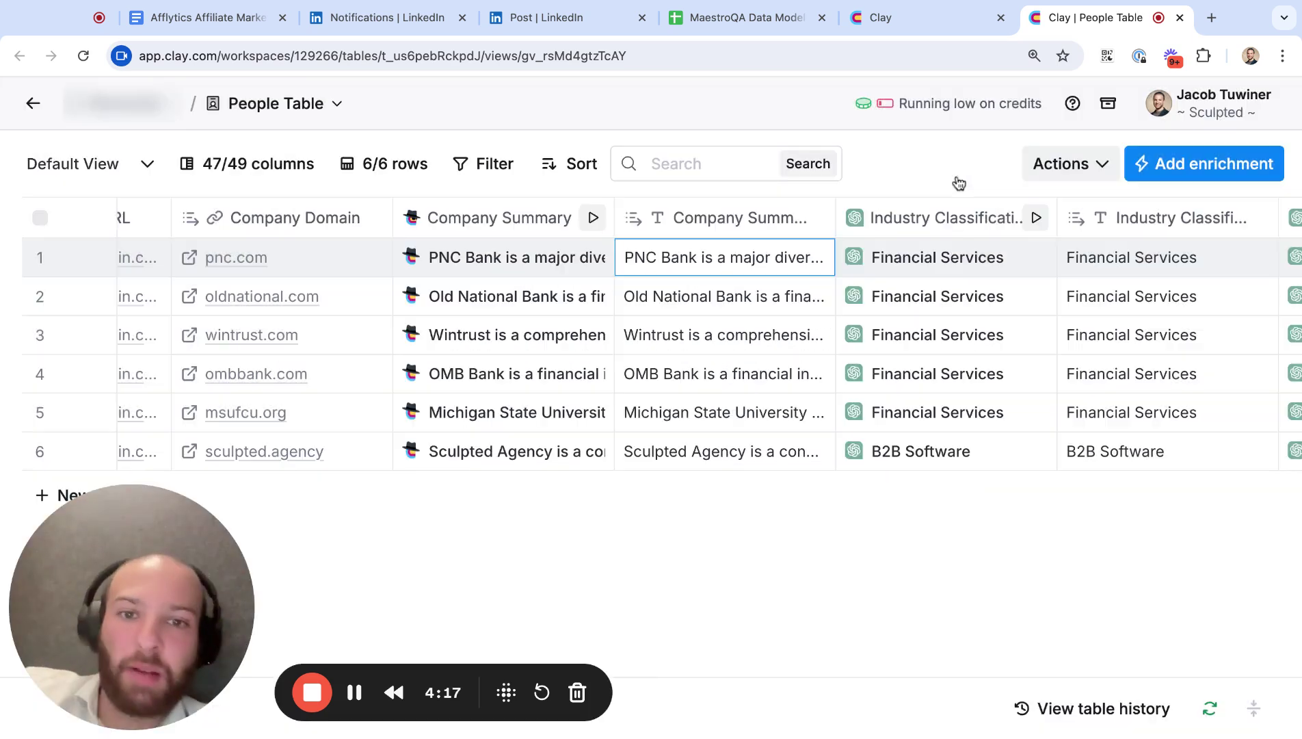
Open the Industry Classification column's settings and scroll through its prompt.
click(896, 224)
click(645, 301)
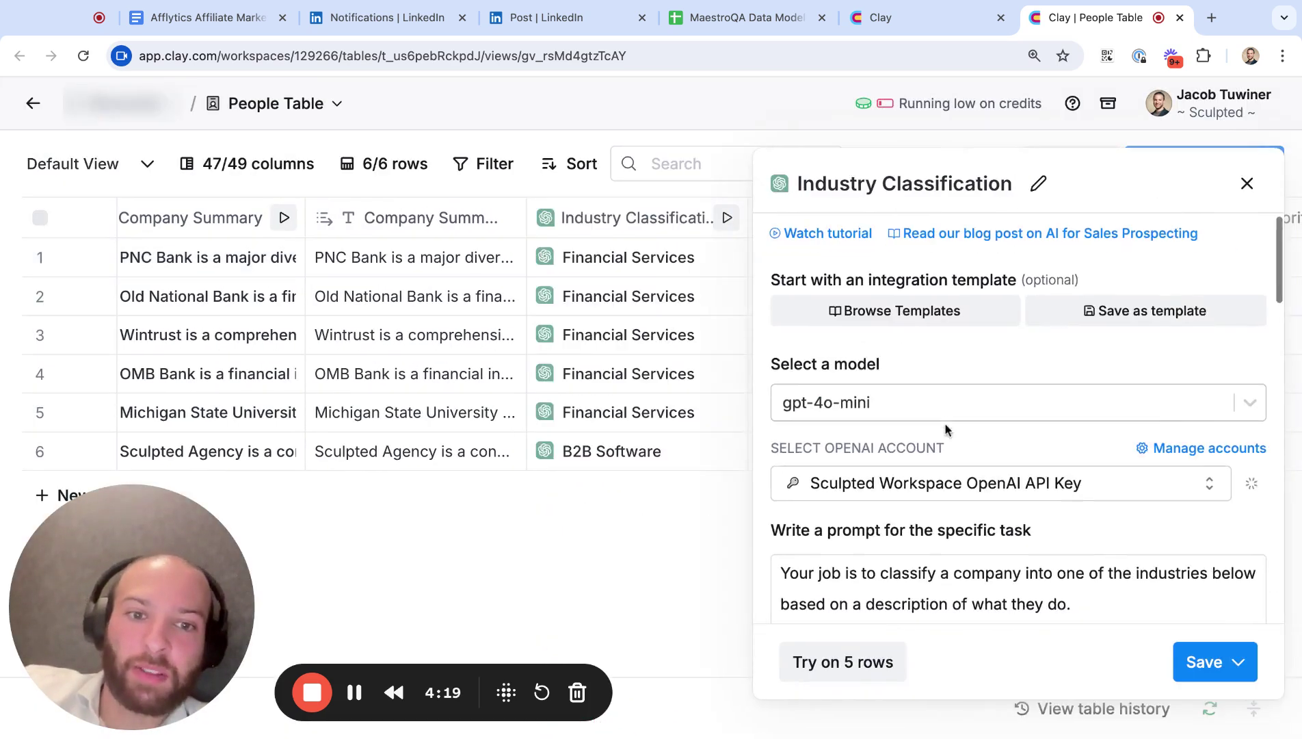
scroll(950, 410, down, 4)
click(973, 363)
scroll(974, 363, down, 1)
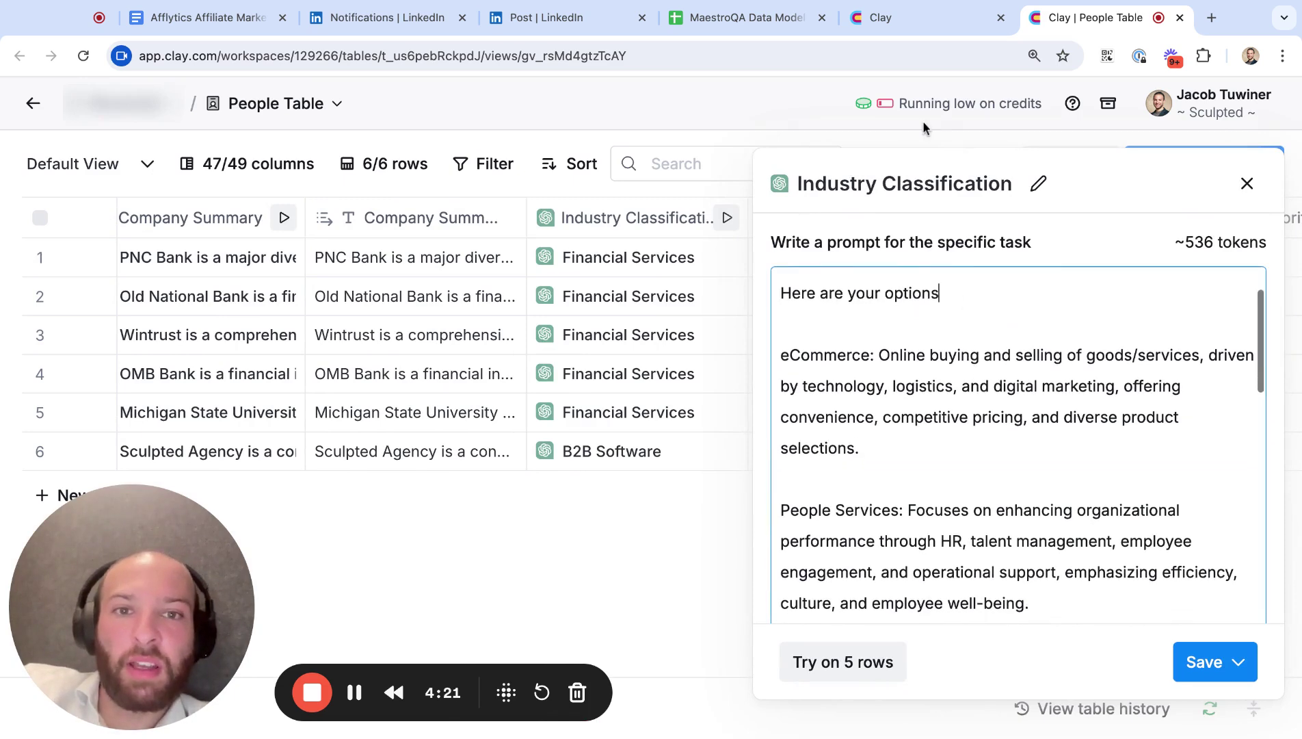
Compare the prompt with the industry names and descriptions in the MaestroQA Data Model sheet.
click(749, 17)
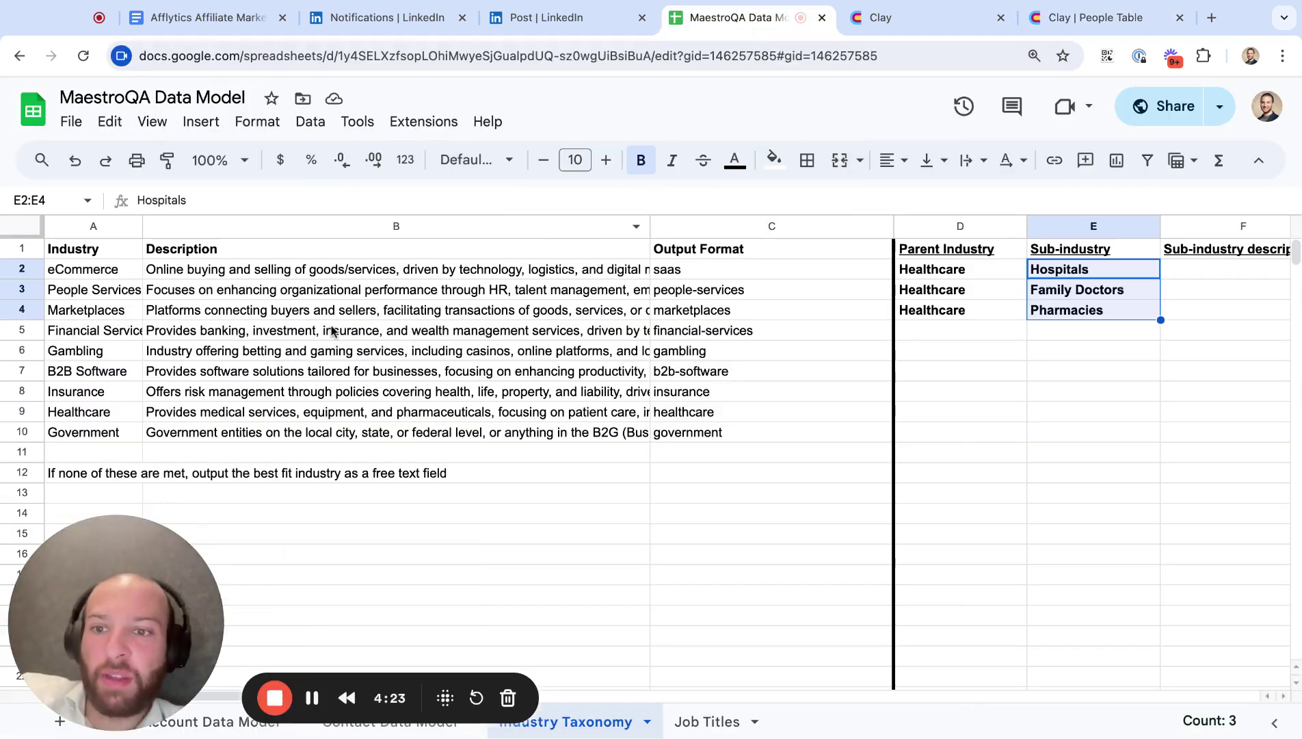
click(272, 277)
key(ctrl+shift+Down)
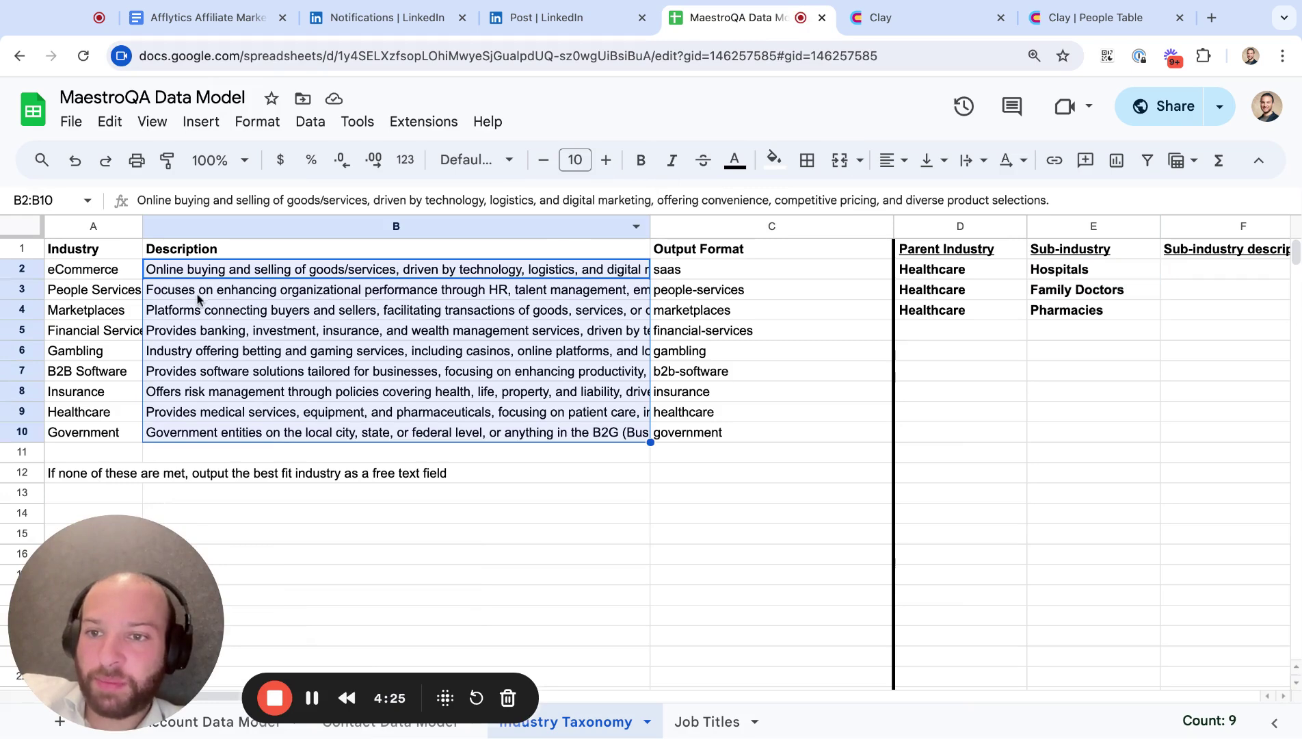
drag(113, 273, 109, 414)
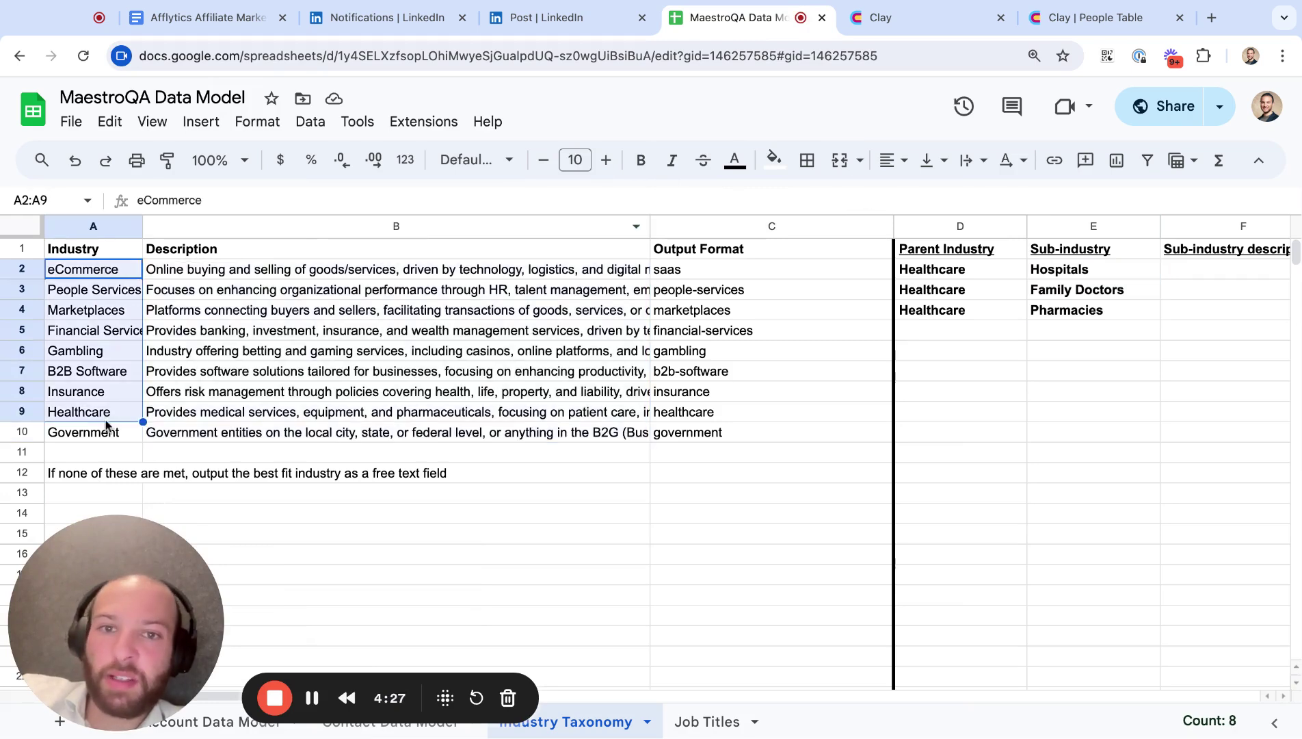
click(887, 27)
click(1081, 17)
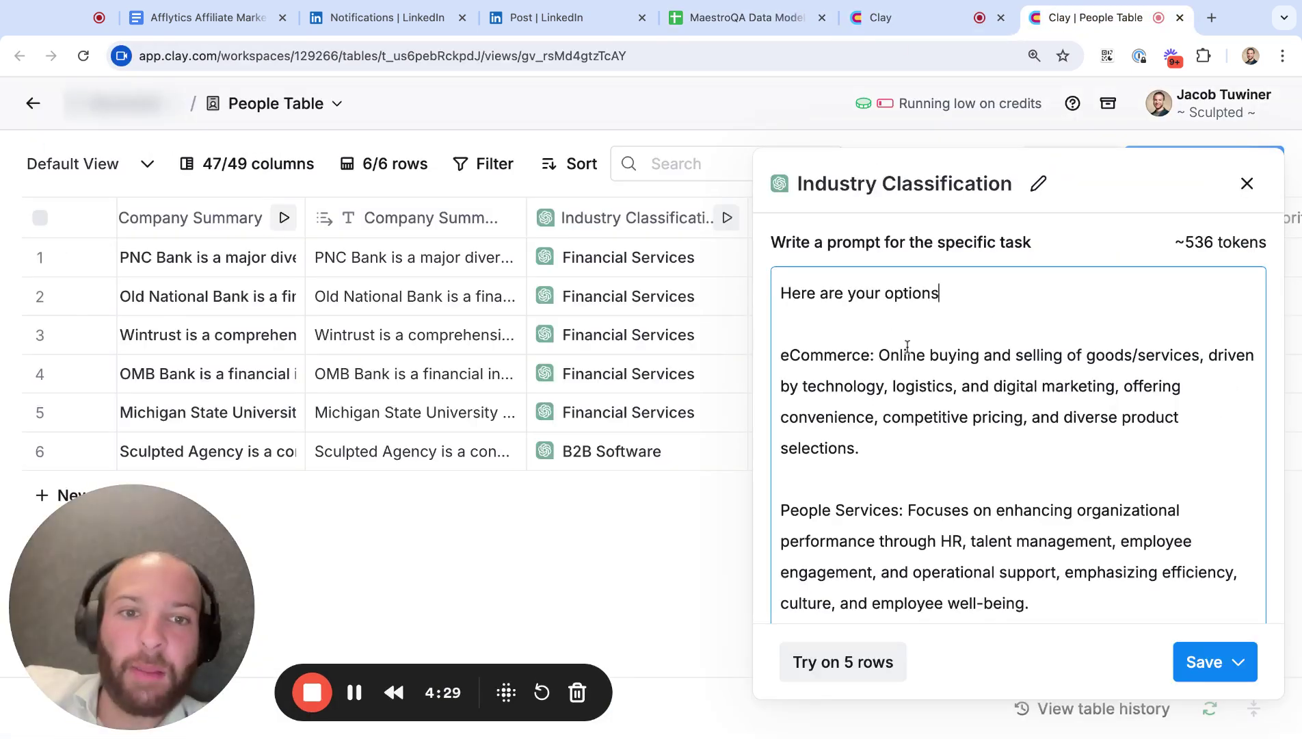
Scroll through the Industry Classification prompt and highlight its industry-name output rule.
text(Your job is to classify a company into one of the industries below based on a description of what they do.)
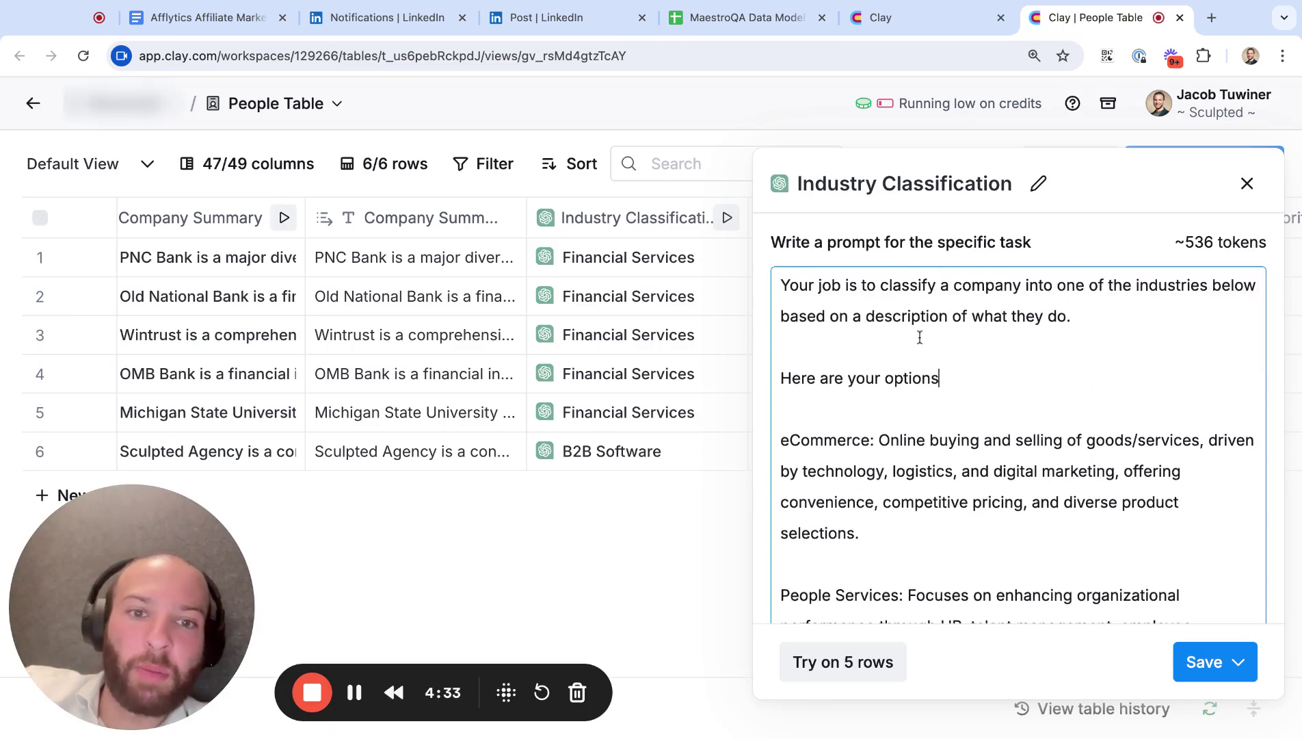
scroll(920, 337, down, 3)
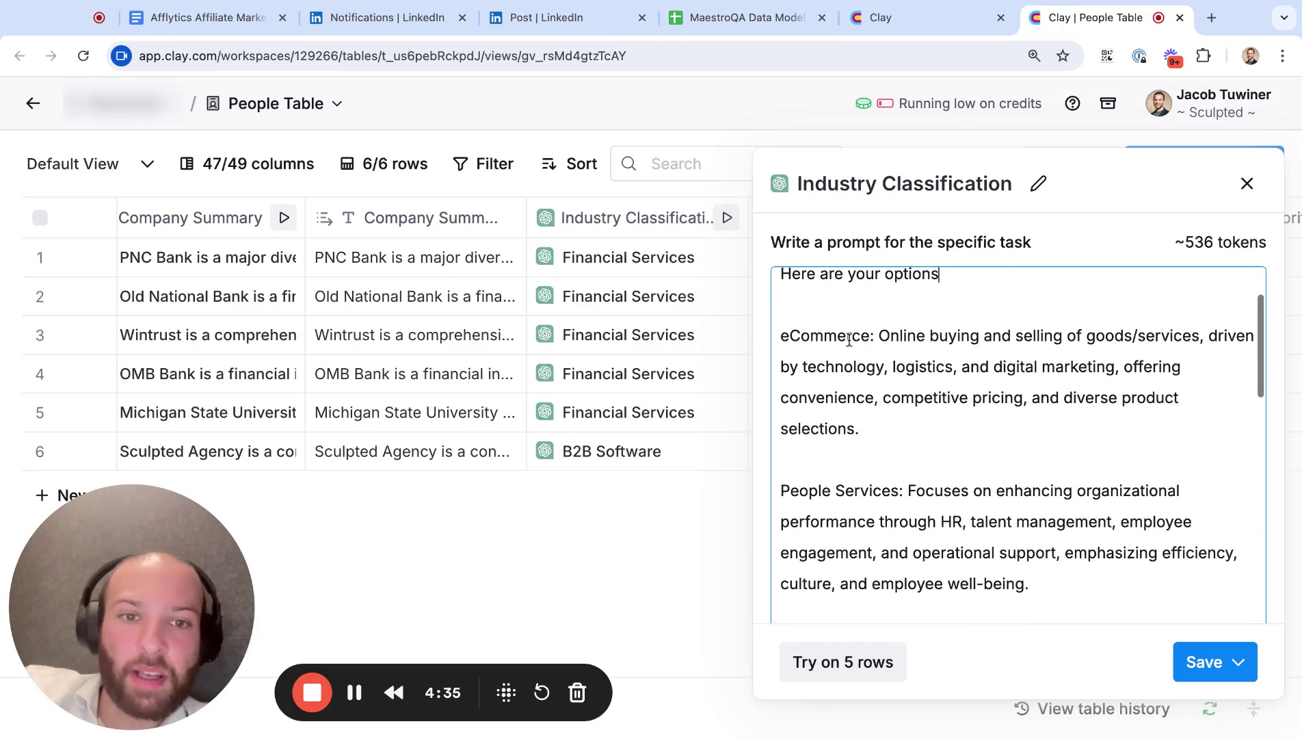
scroll(866, 413, down, 20)
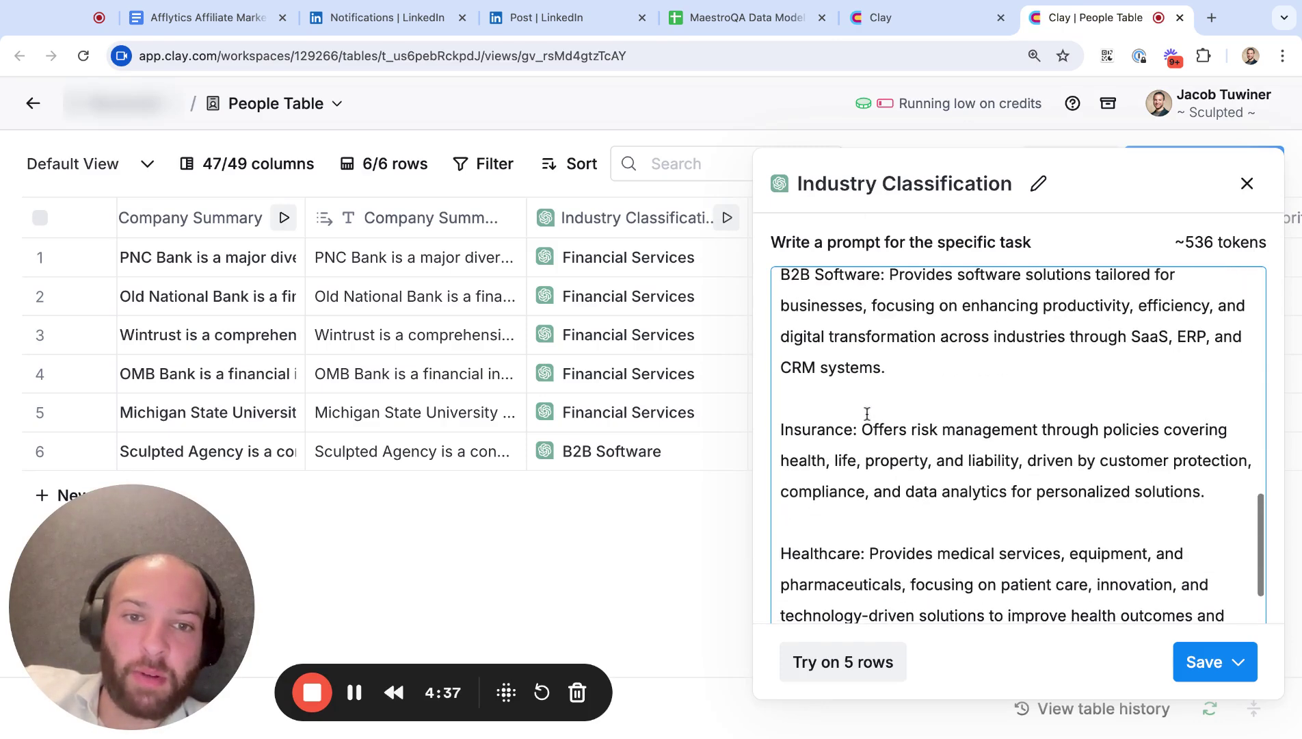
scroll(866, 413, down, 15)
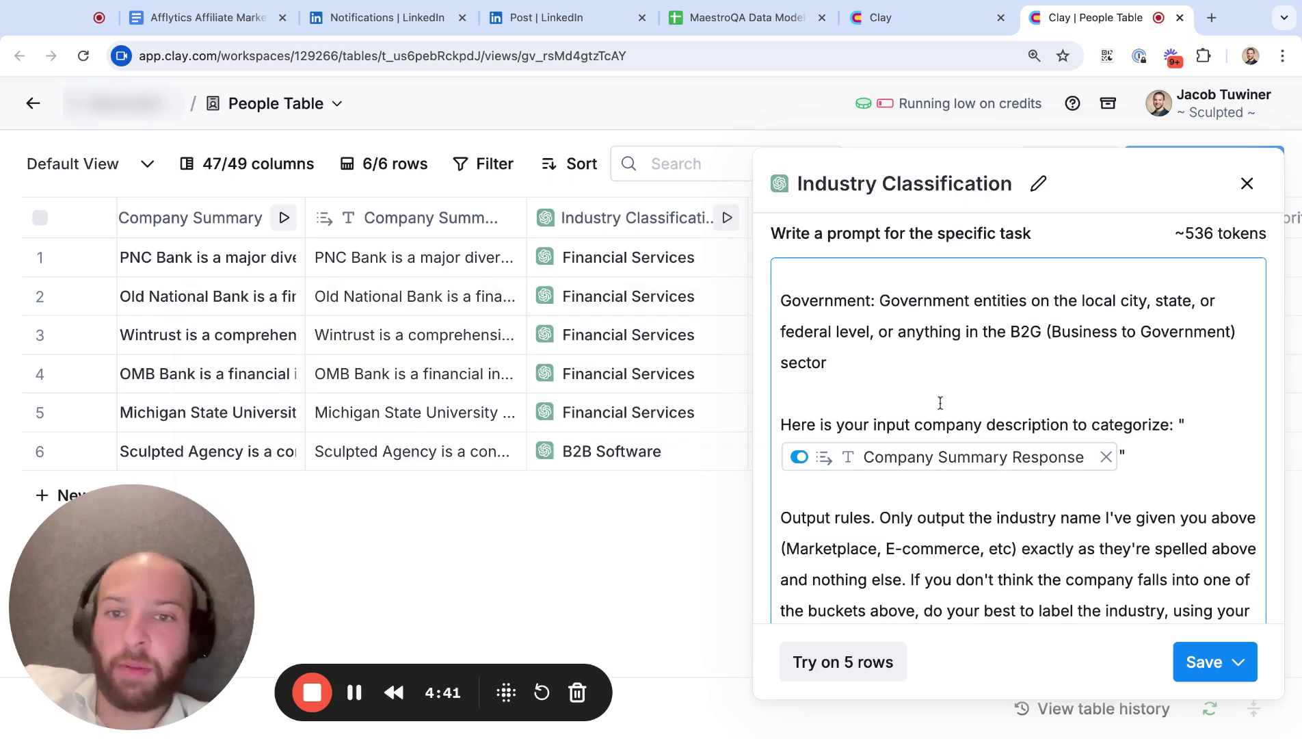
scroll(942, 424, down, 3)
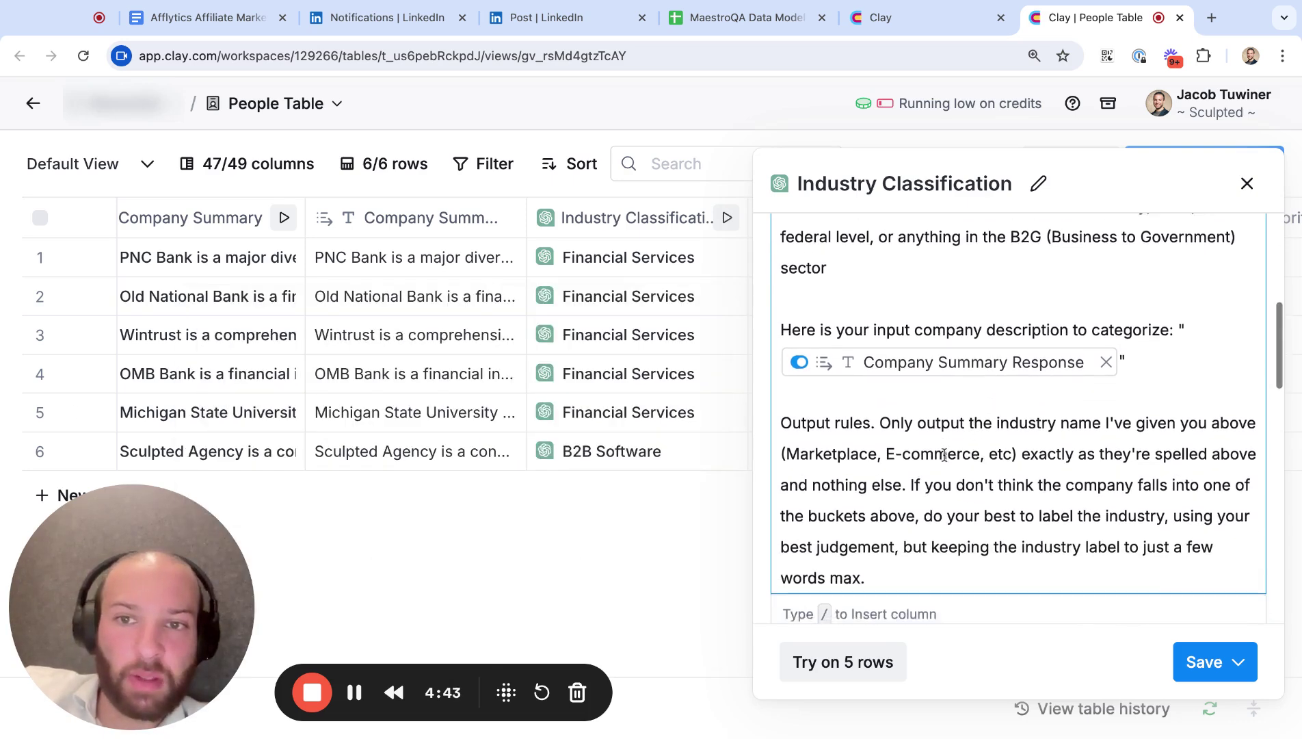
scroll(944, 455, down, 3)
scroll(503, 412, left, 2)
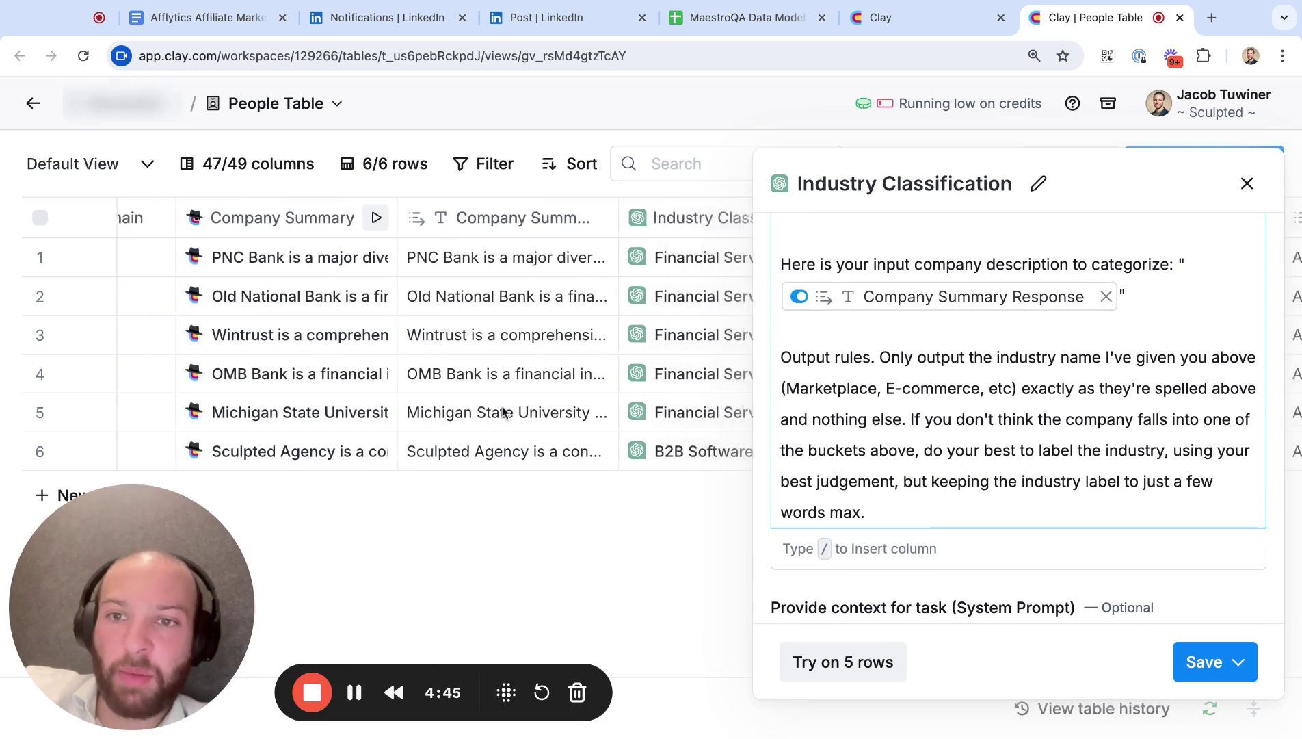
scroll(503, 412, right, 2)
drag(879, 357, 1102, 357)
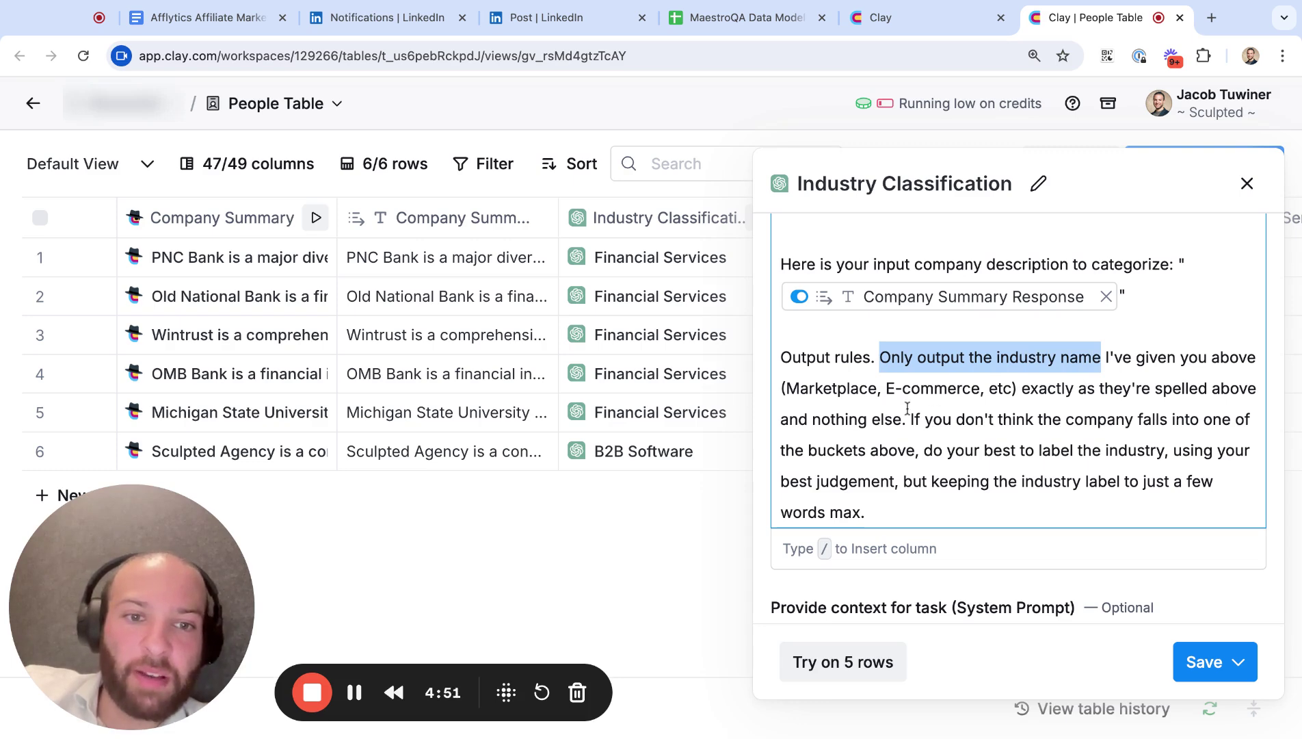
scroll(872, 367, up, 1)
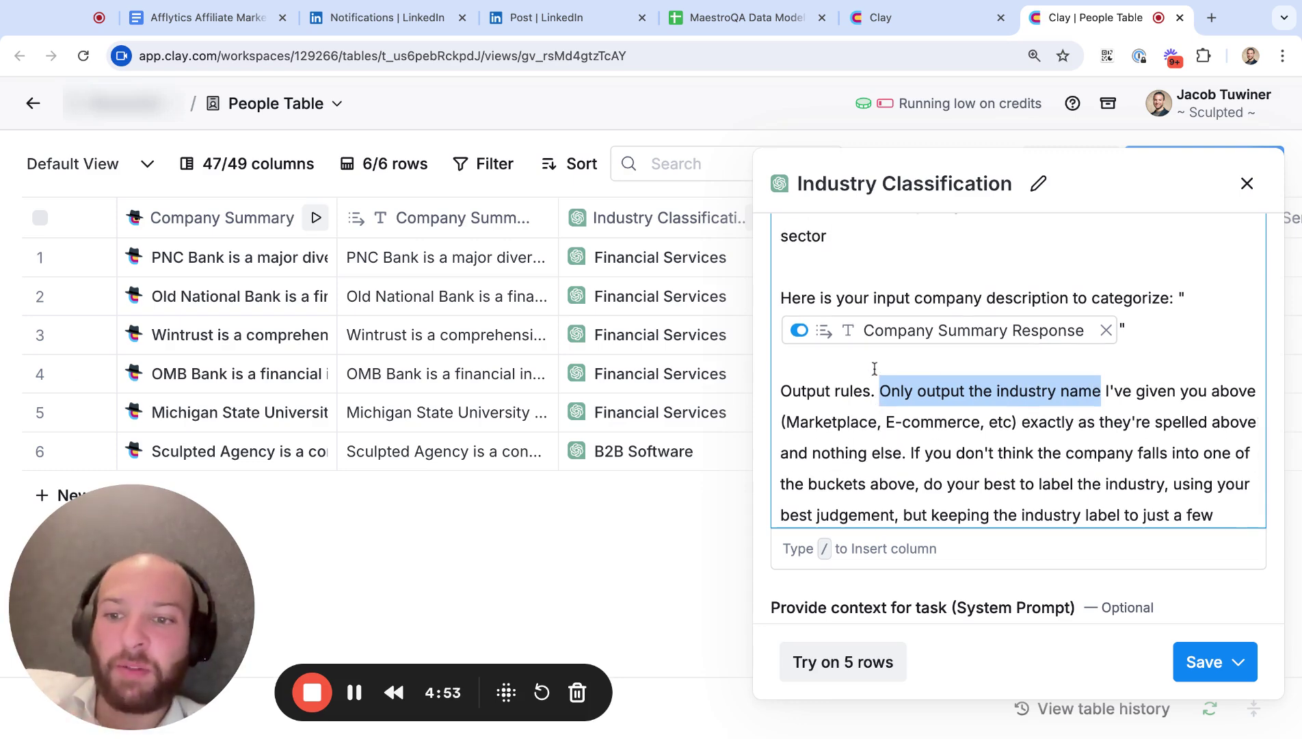
Copy the Output Format values from the MaestroQA Data Model sheet, then return to Clay.
click(740, 30)
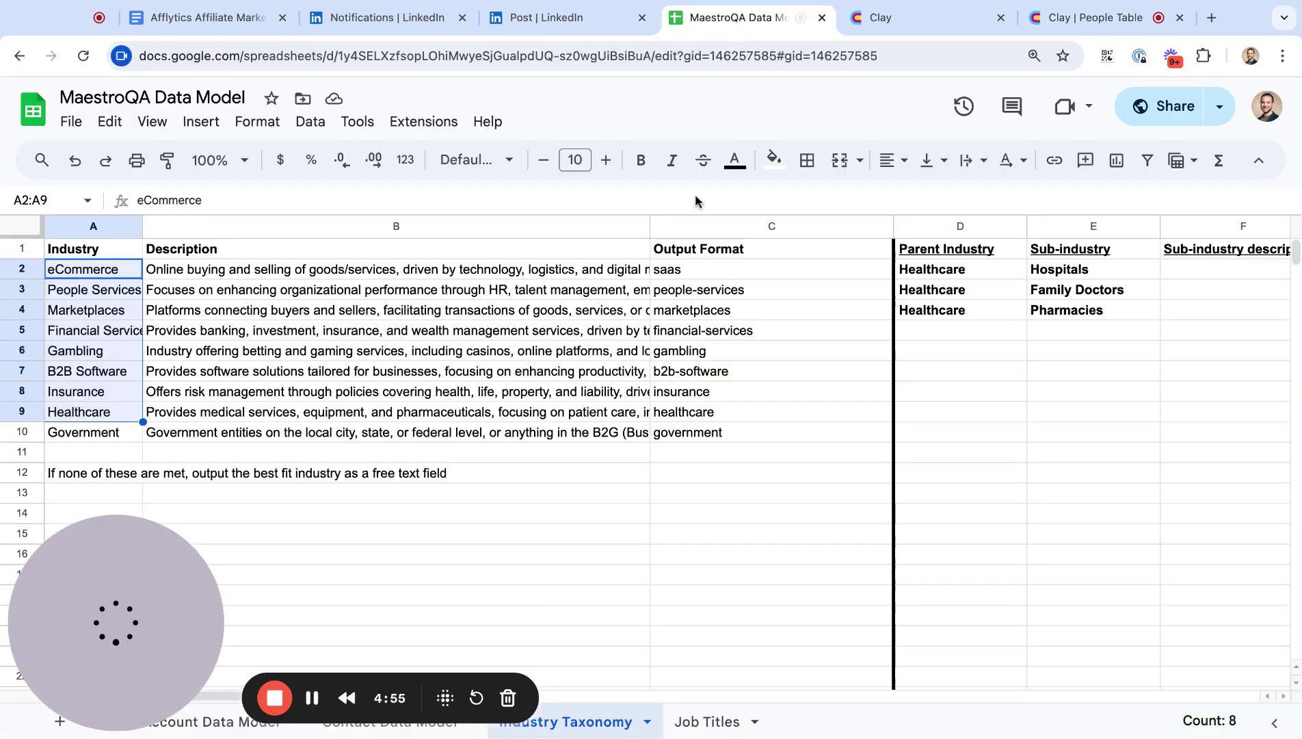
click(714, 257)
key(shift+Down)
key(shift+Down)
key(shift+Down)
key(shift+Down)
key(shift+Down)
key(shift+Down)
key(shift+Down)
key(shift+Down)
key(ctrl+c)
click(1094, 17)
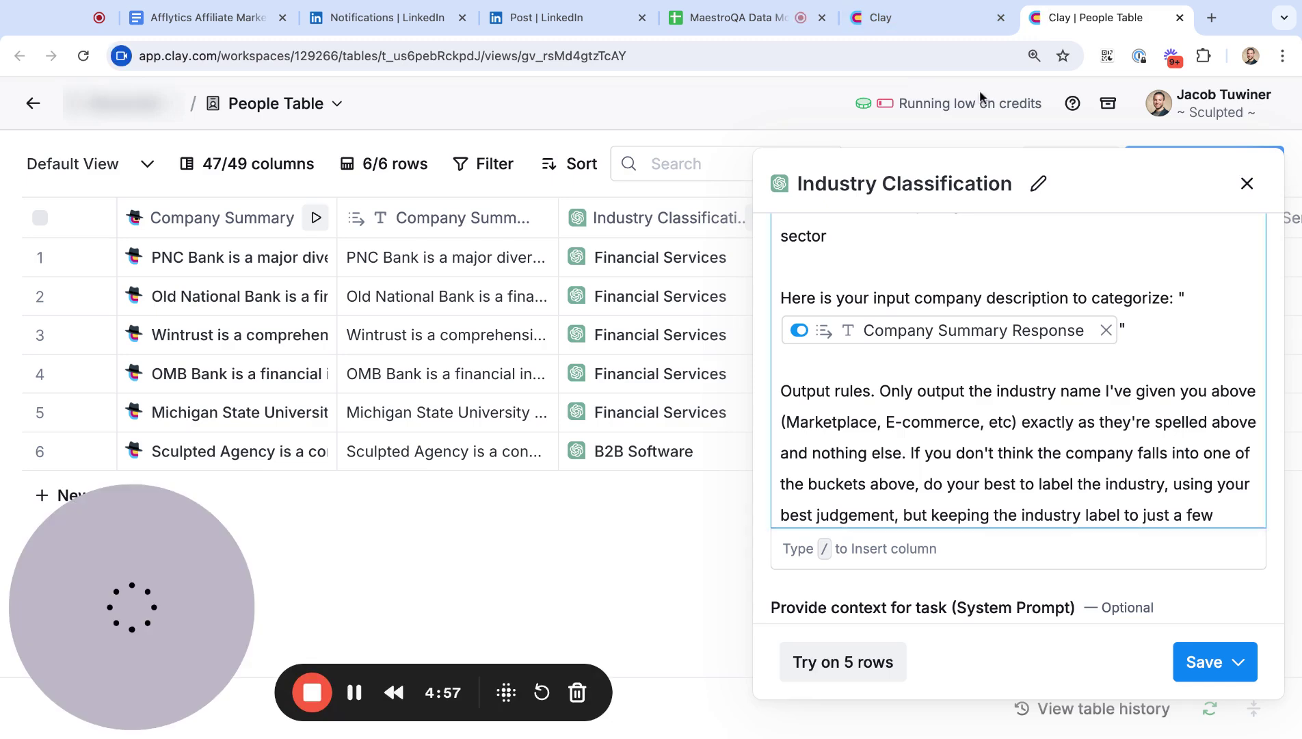
Scroll through the Industry Classification prompt and table, then close the settings panel.
scroll(1017, 411, down, 2)
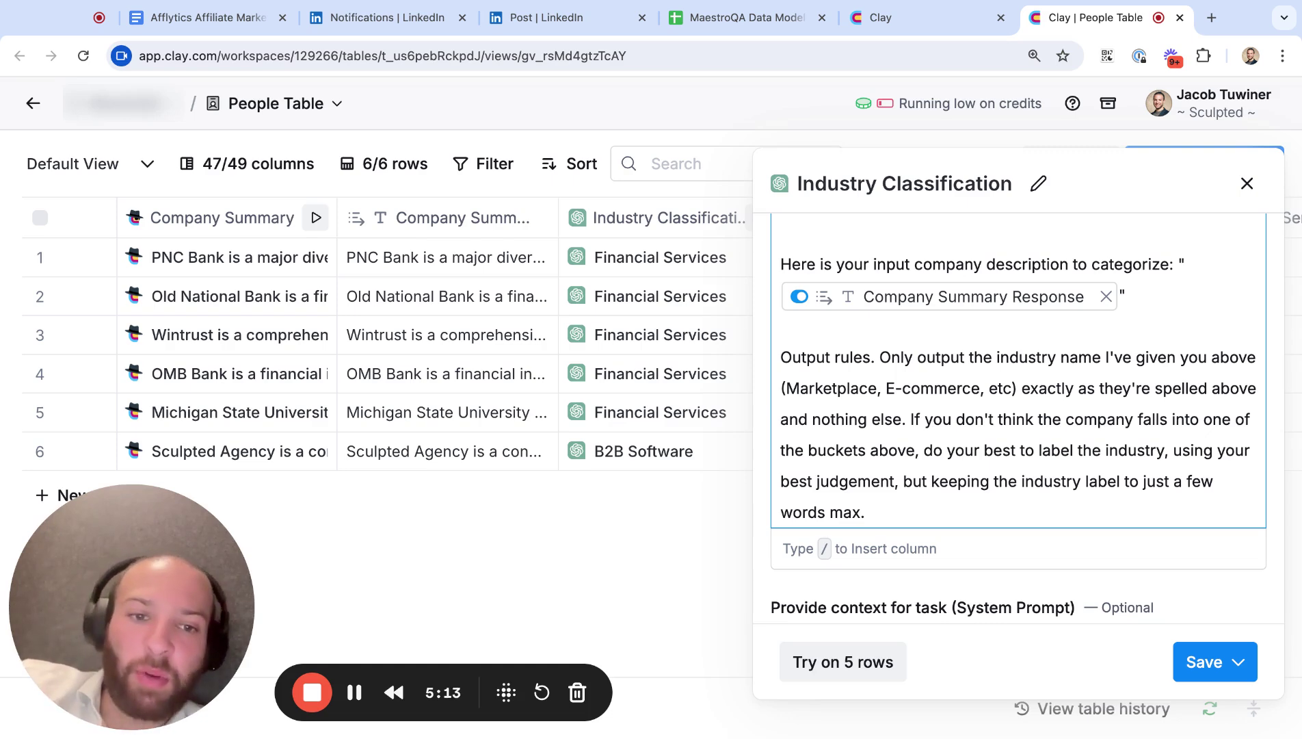
scroll(650, 381, right, 6)
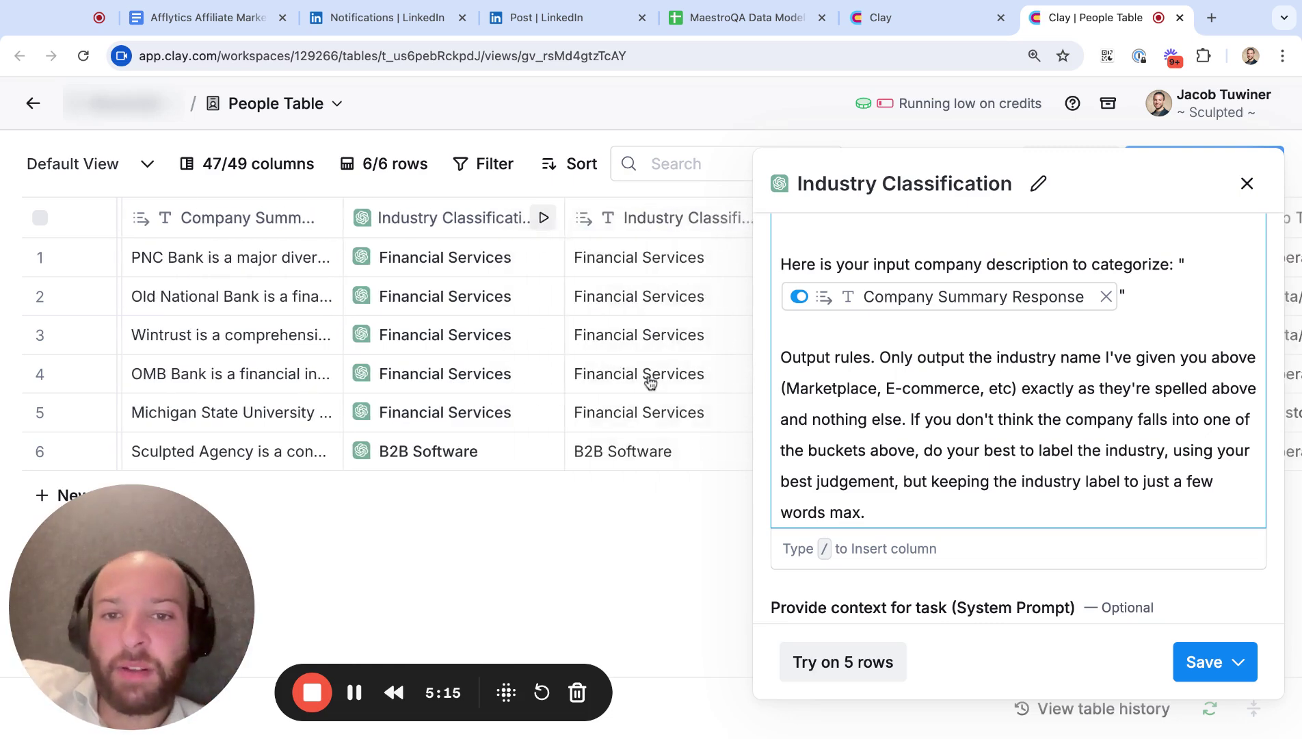
scroll(649, 381, right, 2)
scroll(663, 373, left, 5)
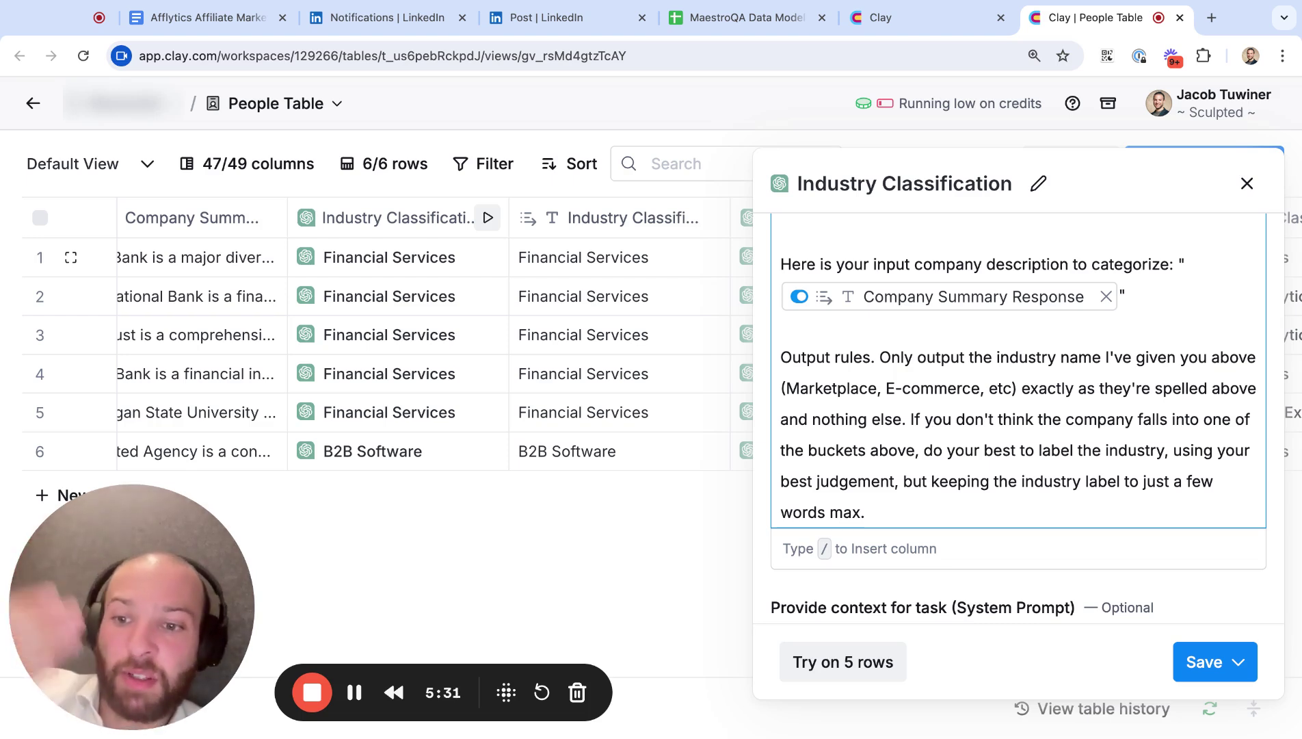
scroll(599, 262, left, 2)
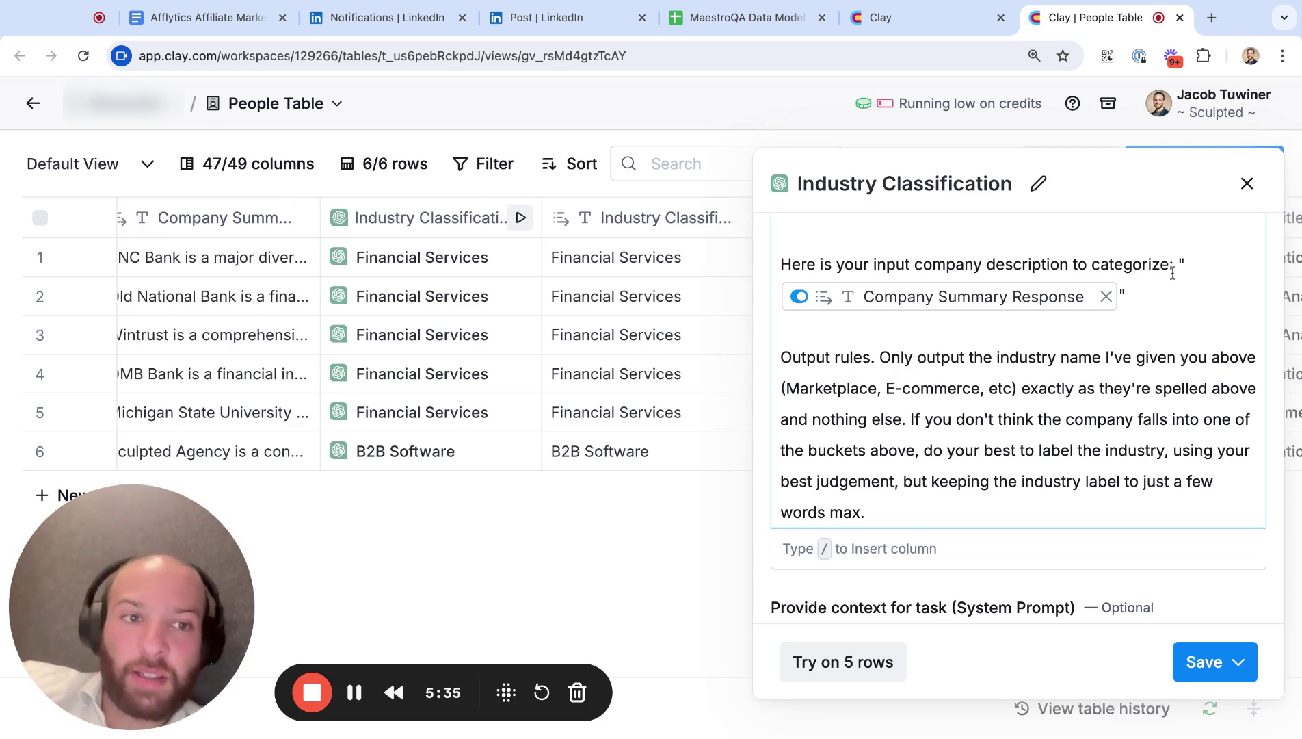
click(1247, 183)
Open PNC Bank's Industry Classification cell details: Financial Services, 508 tokens.
scroll(805, 316, left, 5)
scroll(805, 316, right, 15)
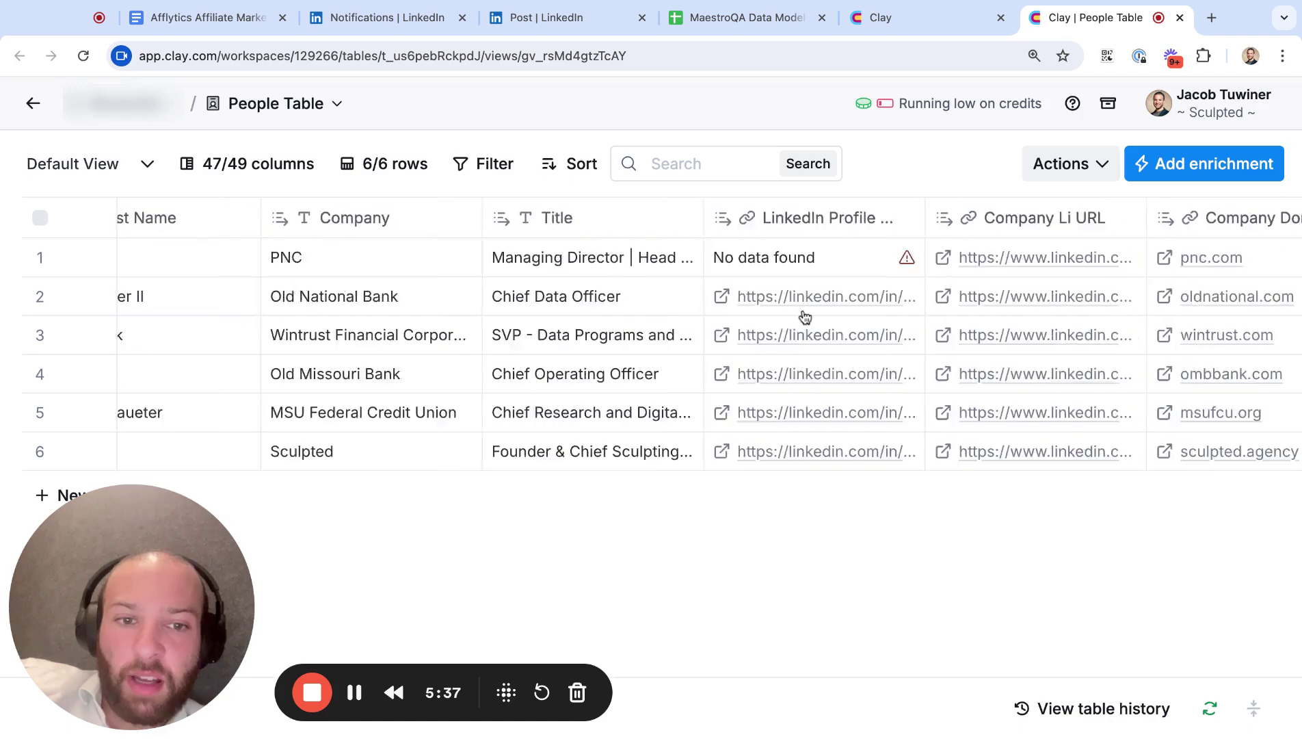
scroll(532, 260, left, 4)
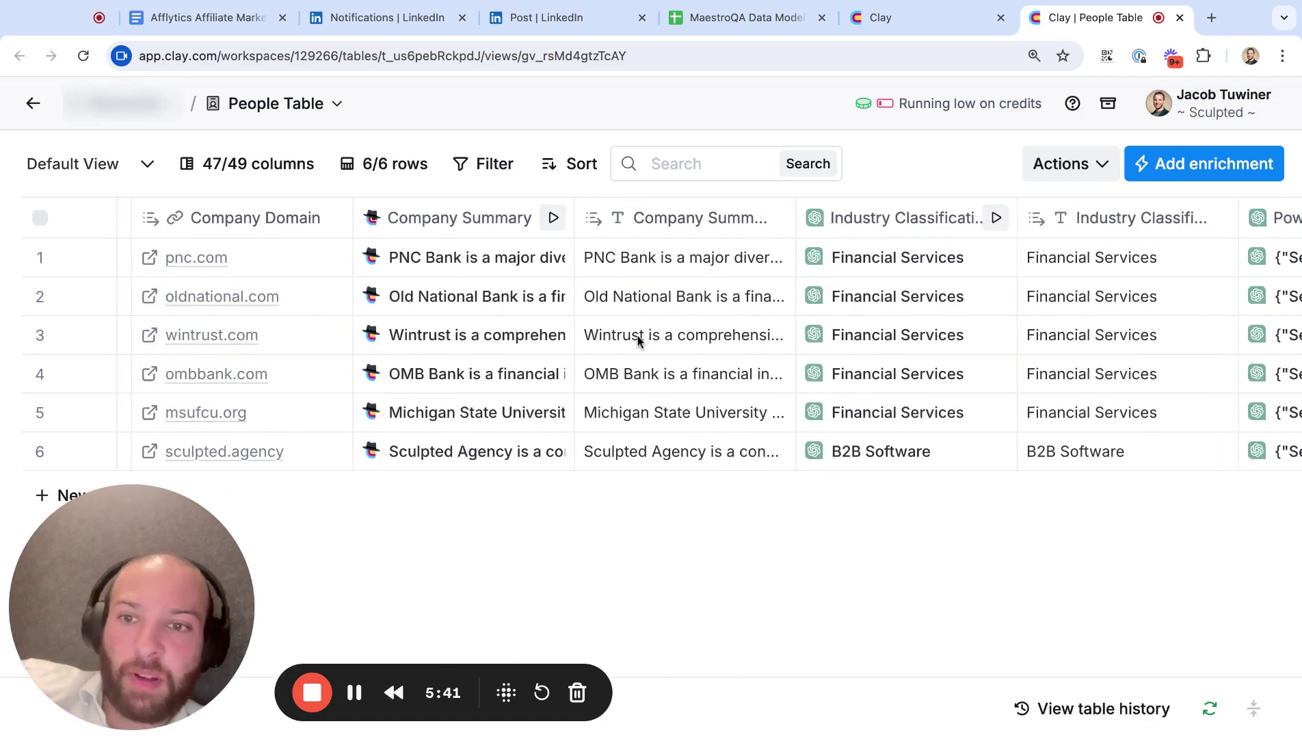
scroll(640, 340, left, 4)
scroll(639, 340, right, 15)
scroll(638, 340, left, 10)
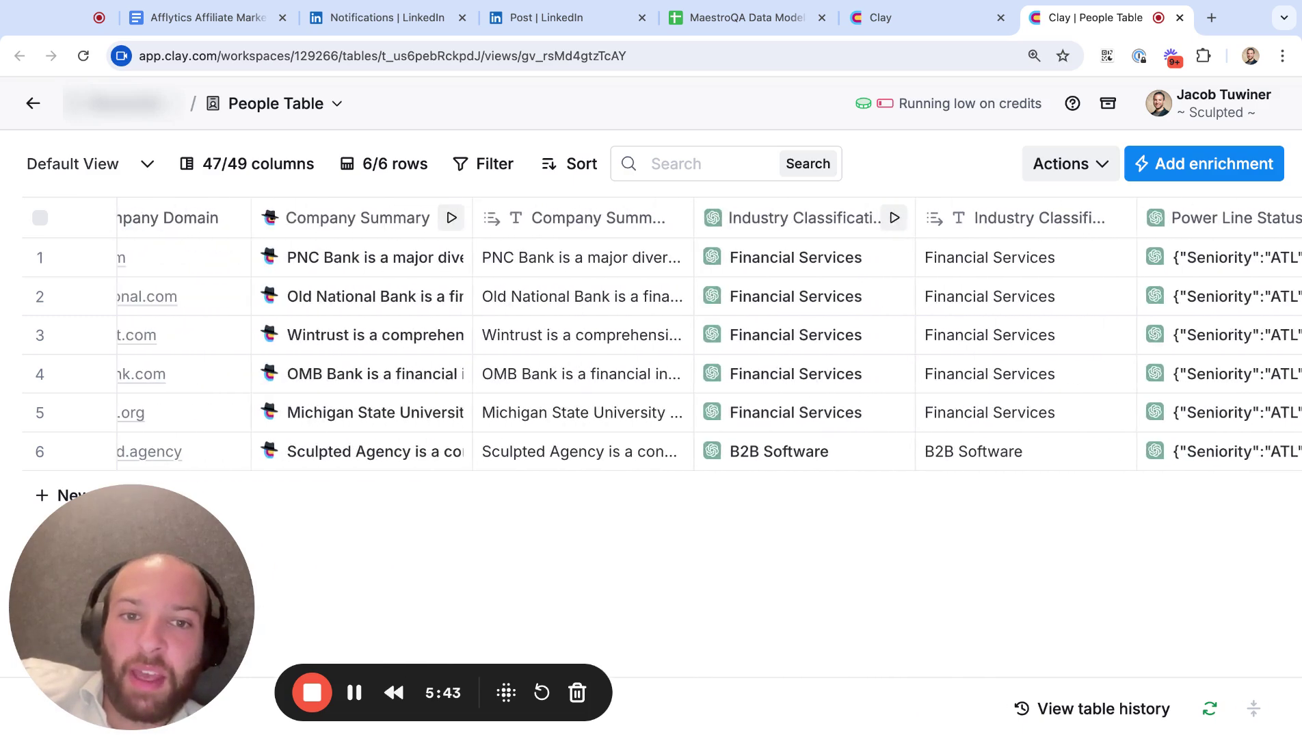
scroll(658, 340, left, 2)
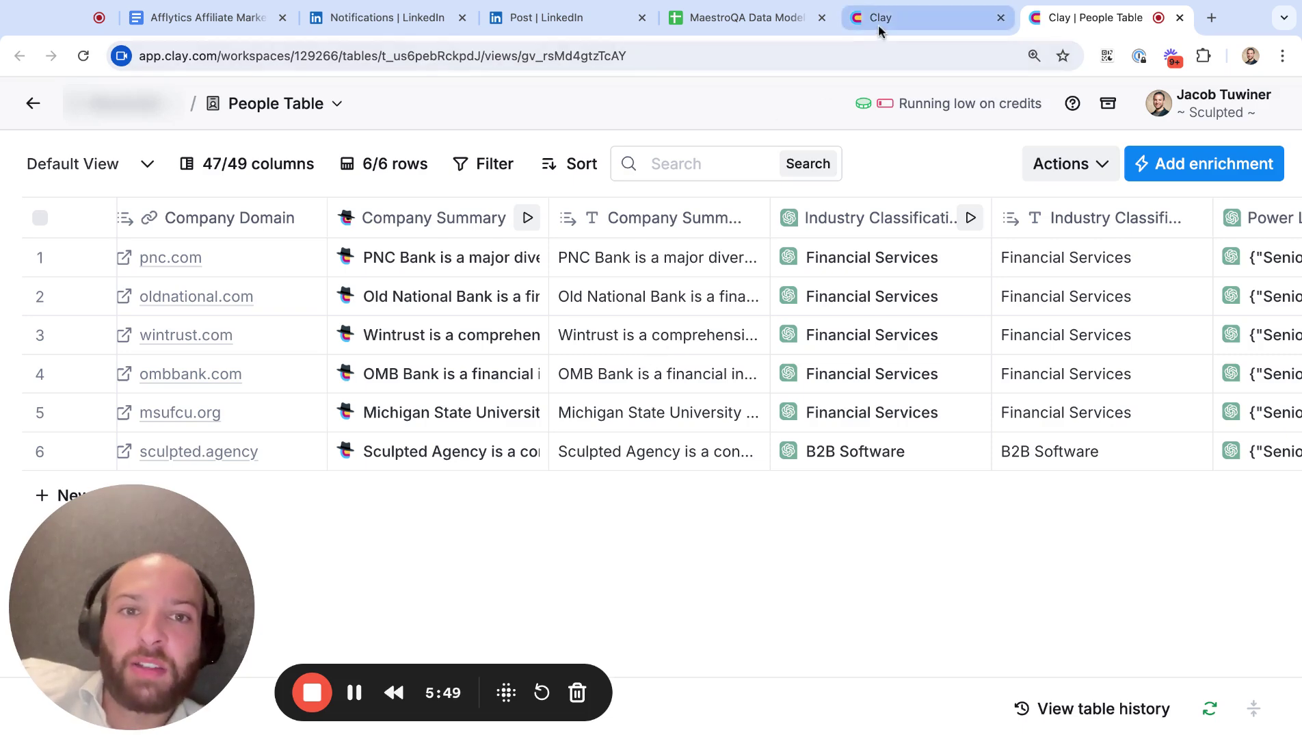
scroll(784, 258, right, 3)
scroll(773, 259, right, 2)
scroll(761, 261, left, 5)
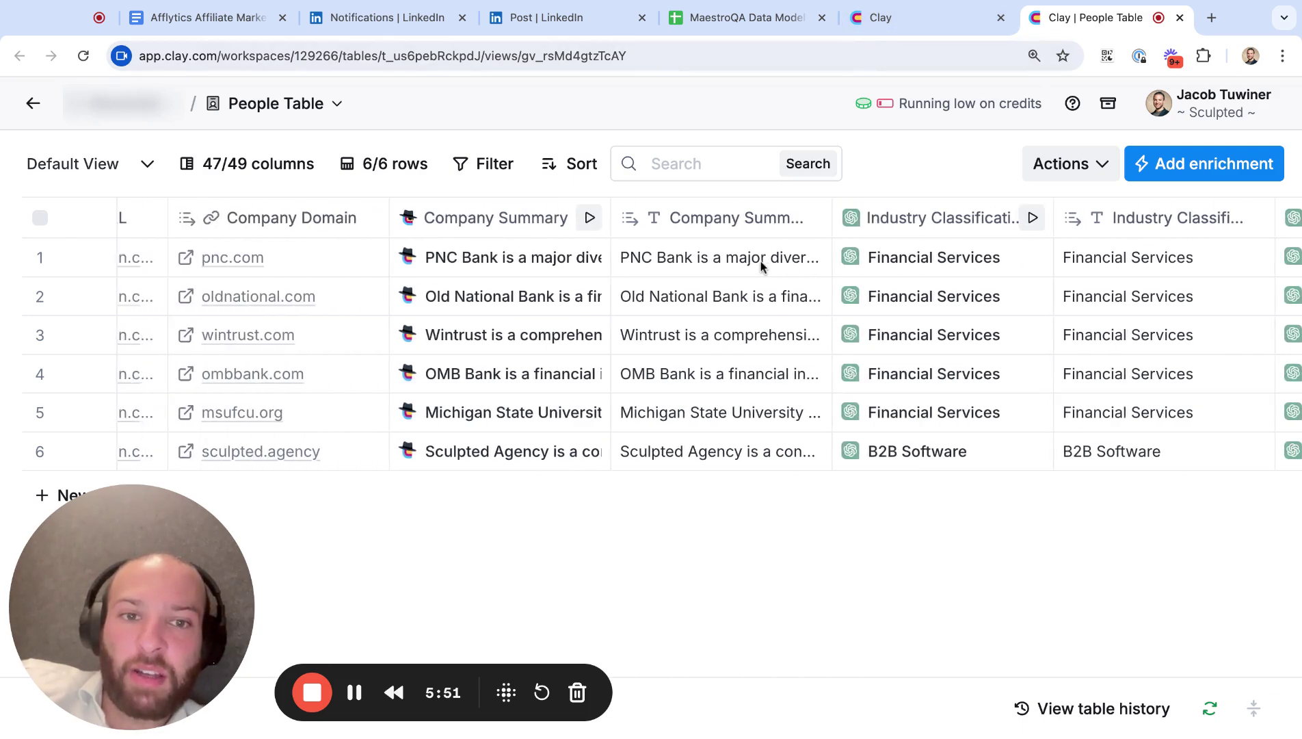
click(865, 263)
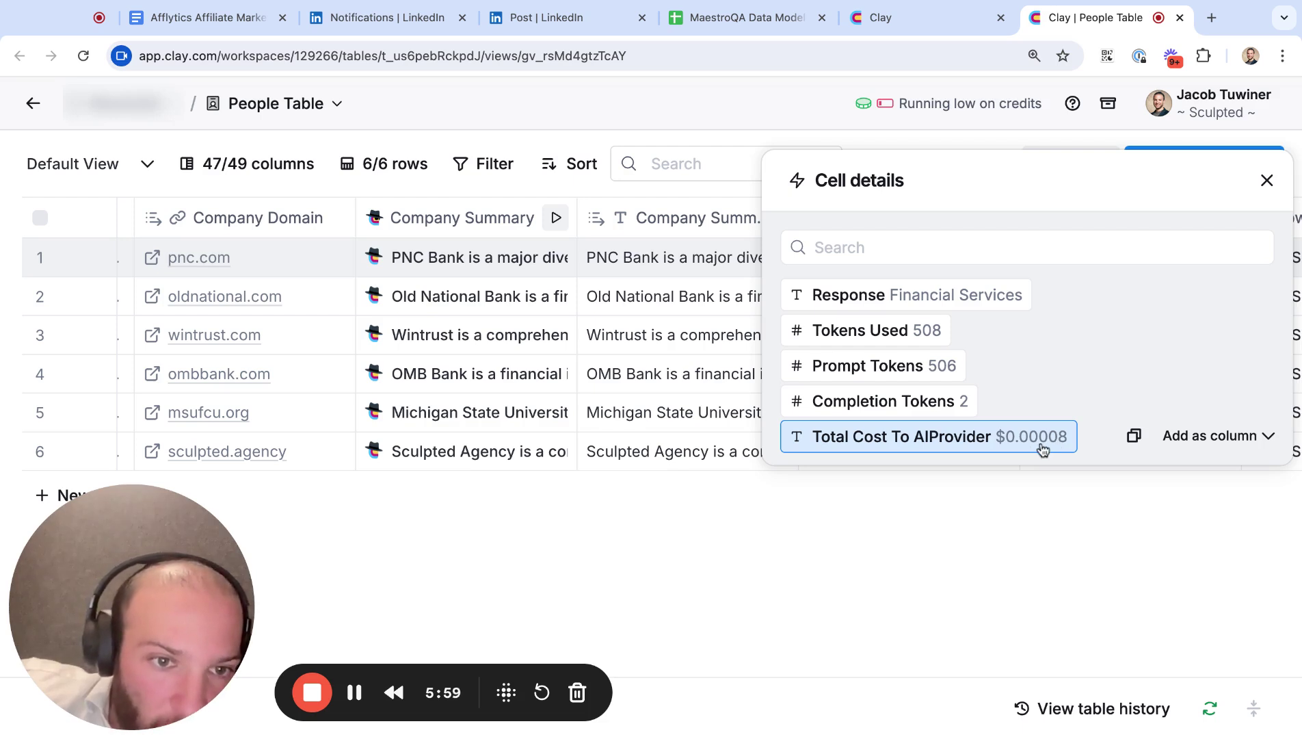
Check the Industry Classification cell details for row 2.
click(1269, 180)
click(879, 316)
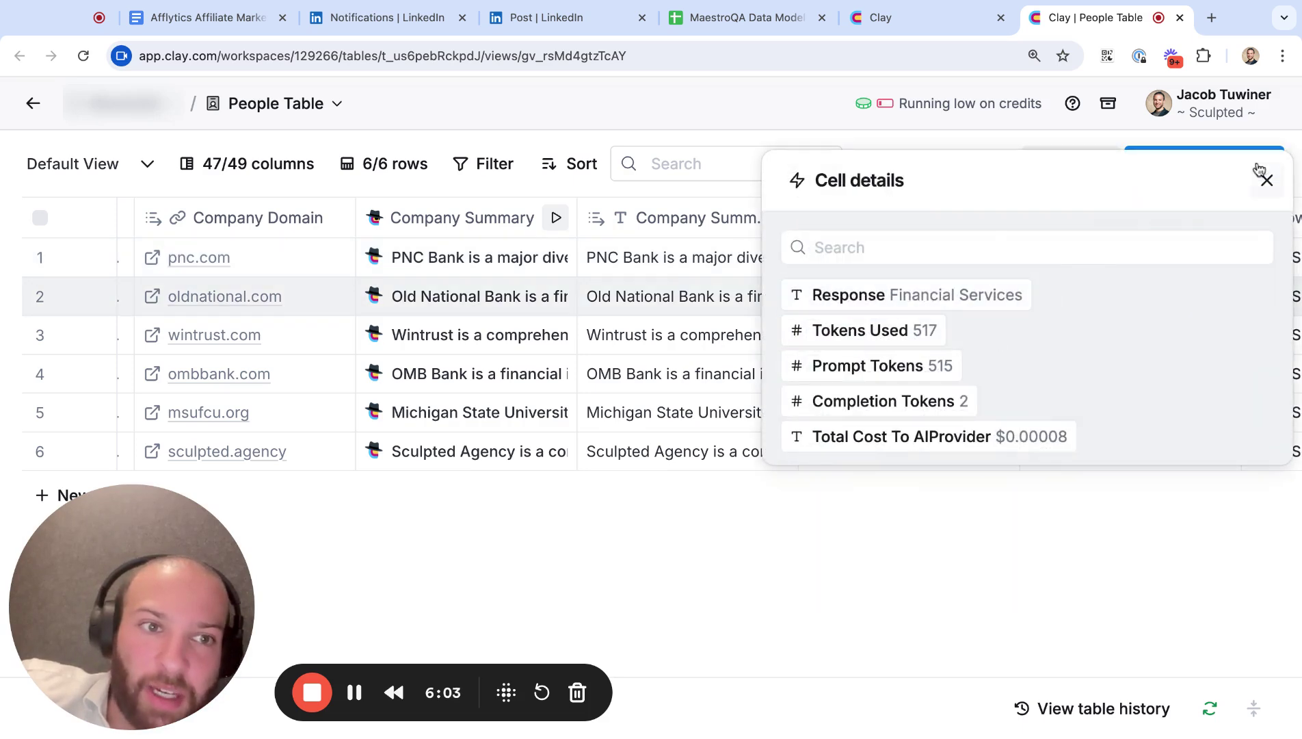
click(1268, 177)
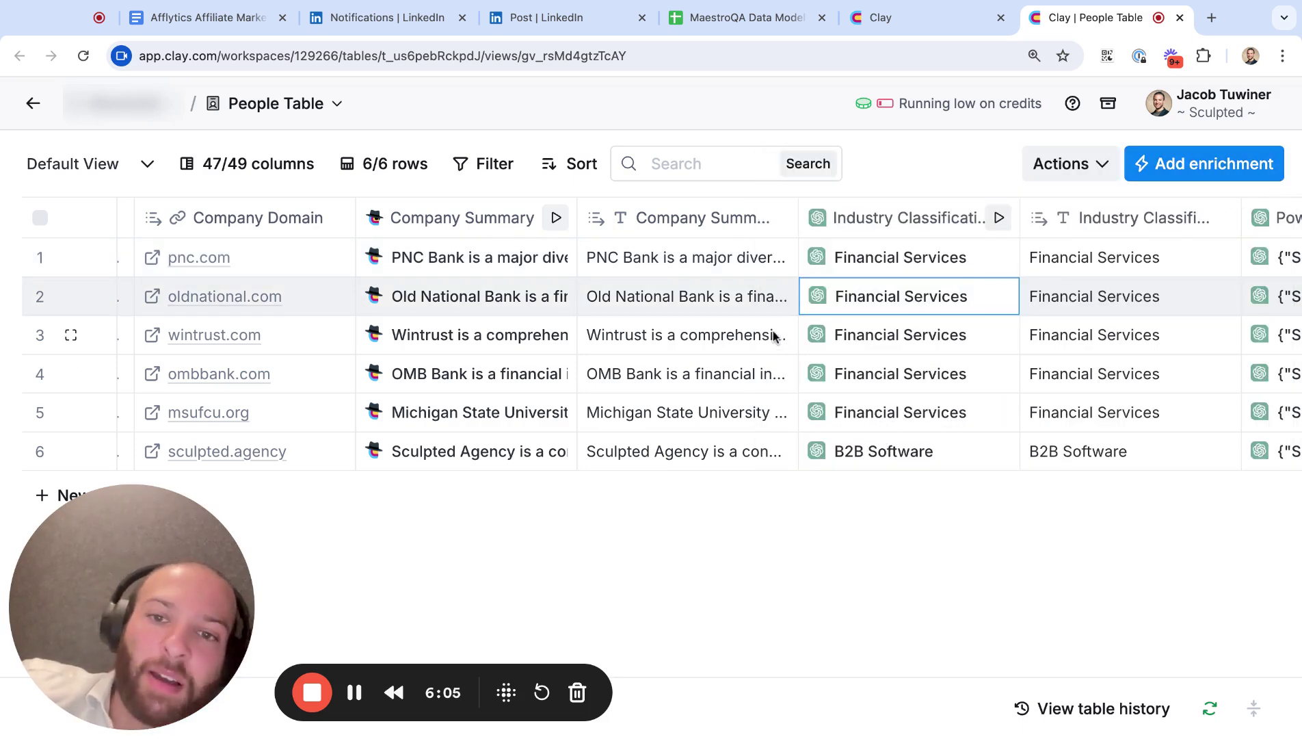
Step through Company Summary details for rows 2–6, ending at Sculpted Agency, then close them.
click(505, 296)
click(505, 335)
click(508, 373)
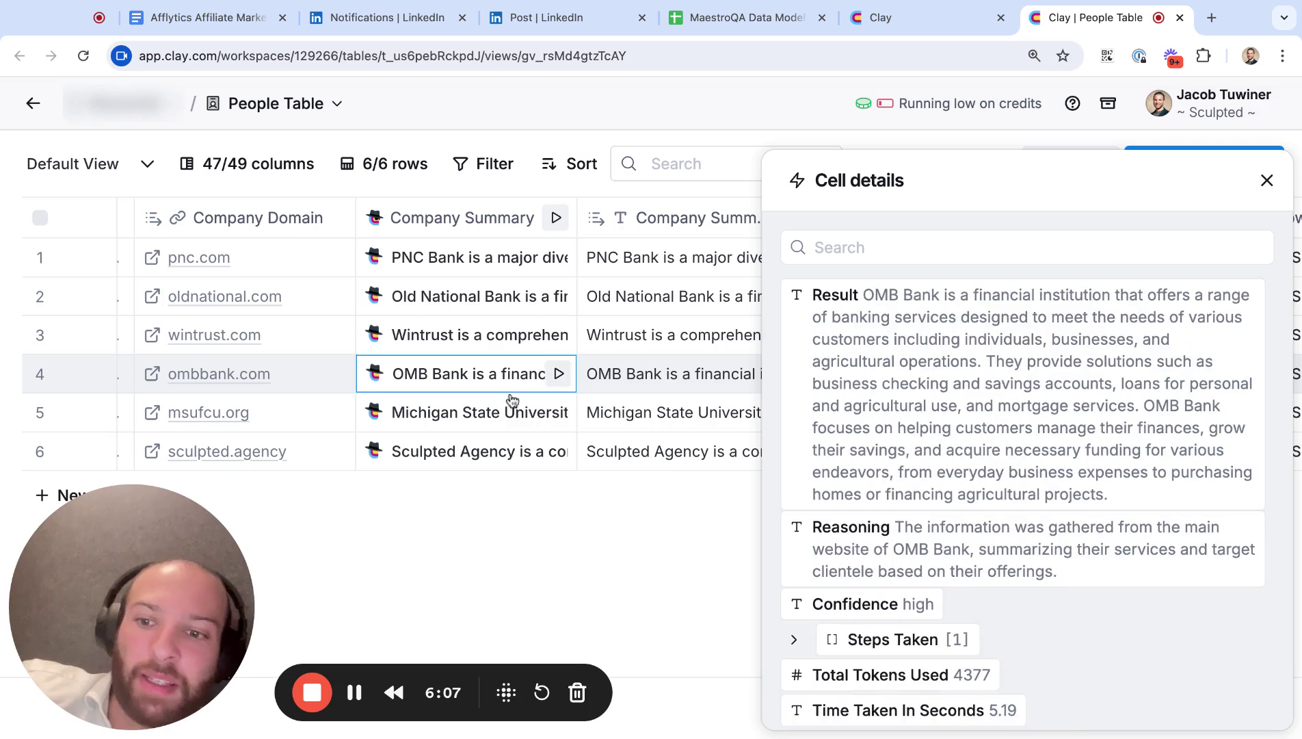
click(510, 412)
click(513, 452)
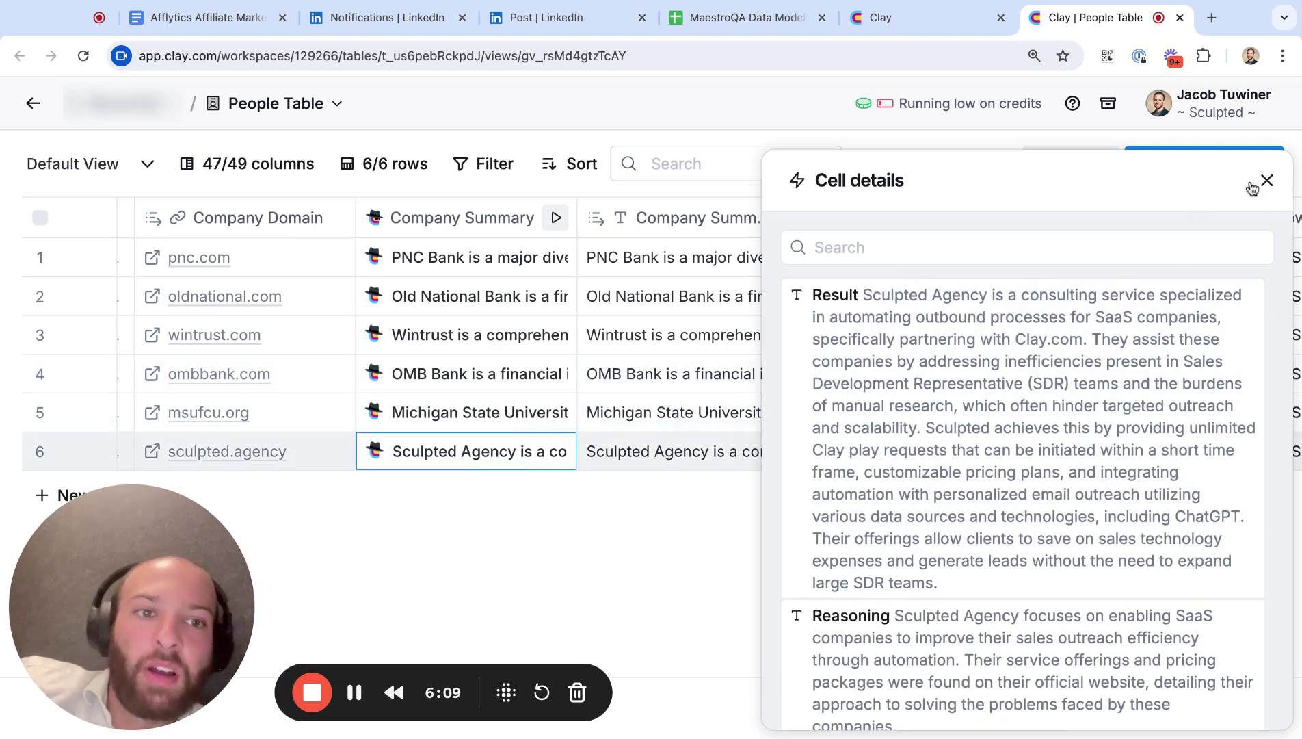
click(1262, 182)
scroll(872, 346, left, 1)
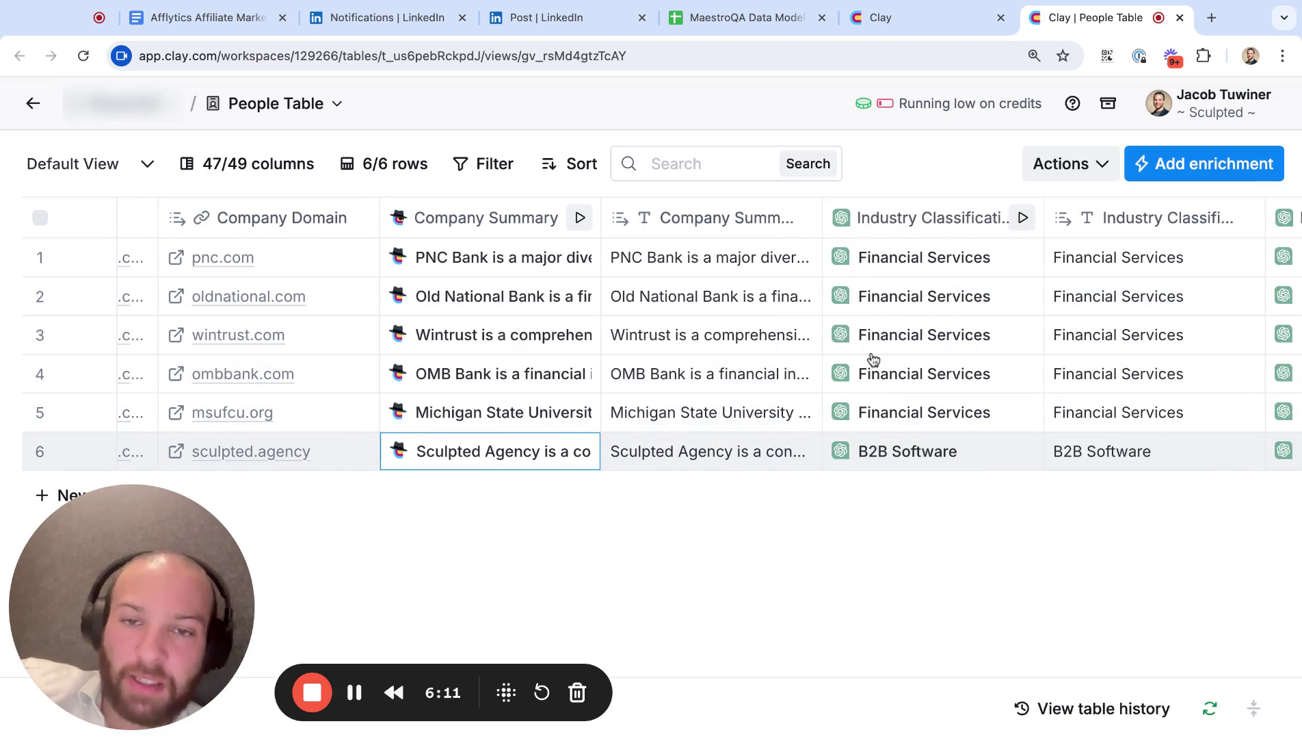